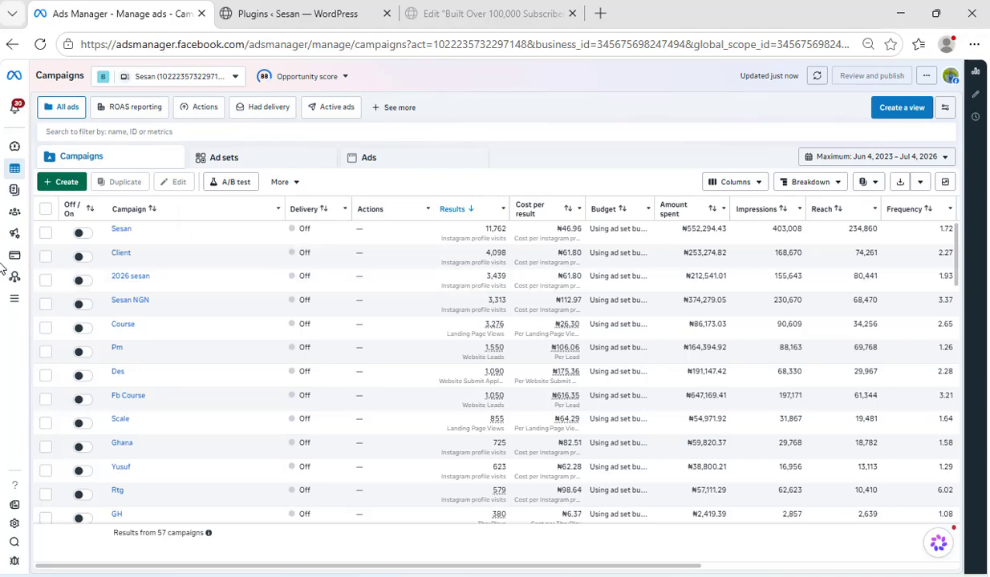
Open Events Manager from Ads Manager in a new browser tab and switch to it
{"action": "mouse_move", "coordinate": [20, 256]}
{"action": "right_click", "coordinate": [56, 279]}
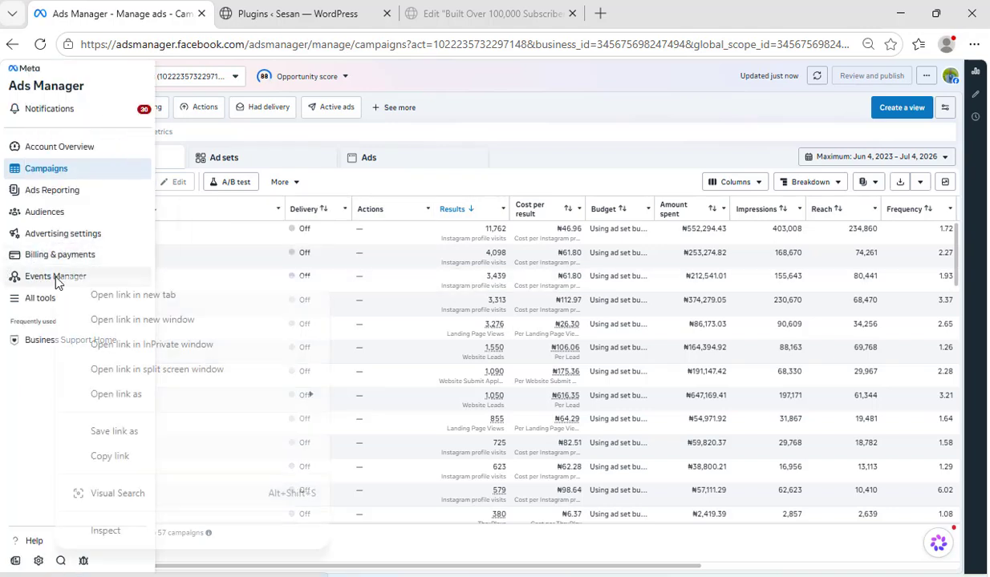
{"action": "left_click", "coordinate": [101, 295]}
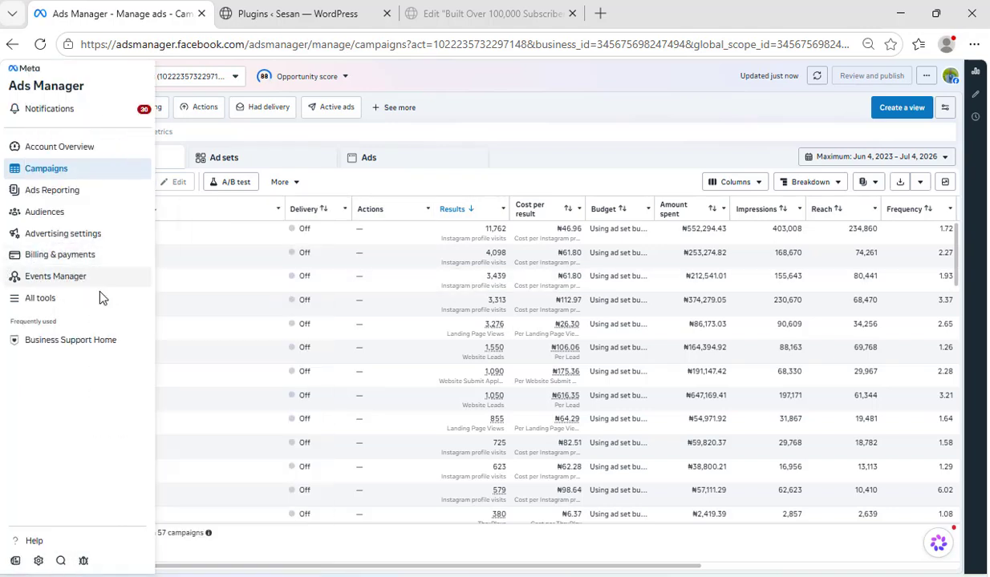
{"action": "left_click", "coordinate": [277, 19]}
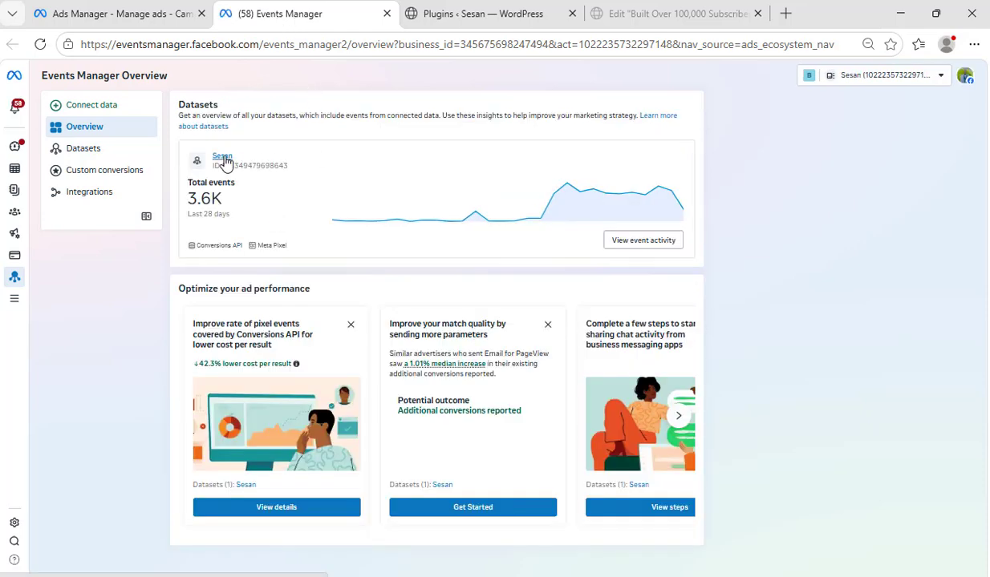
Start connecting a new Web data source and choose to create a new dataset for it
{"action": "left_click", "coordinate": [109, 114]}
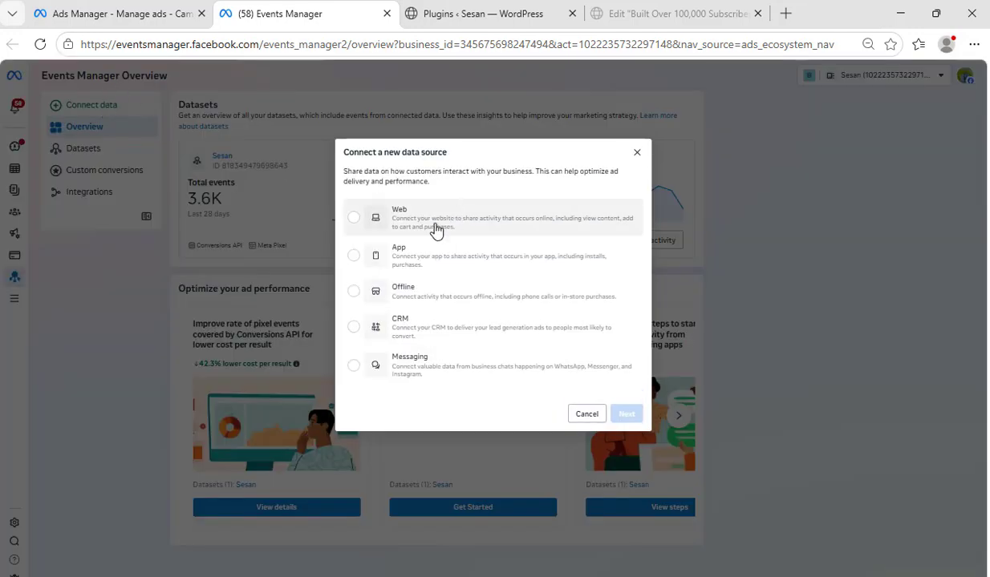
{"action": "left_click", "coordinate": [436, 228]}
{"action": "left_click", "coordinate": [626, 414]}
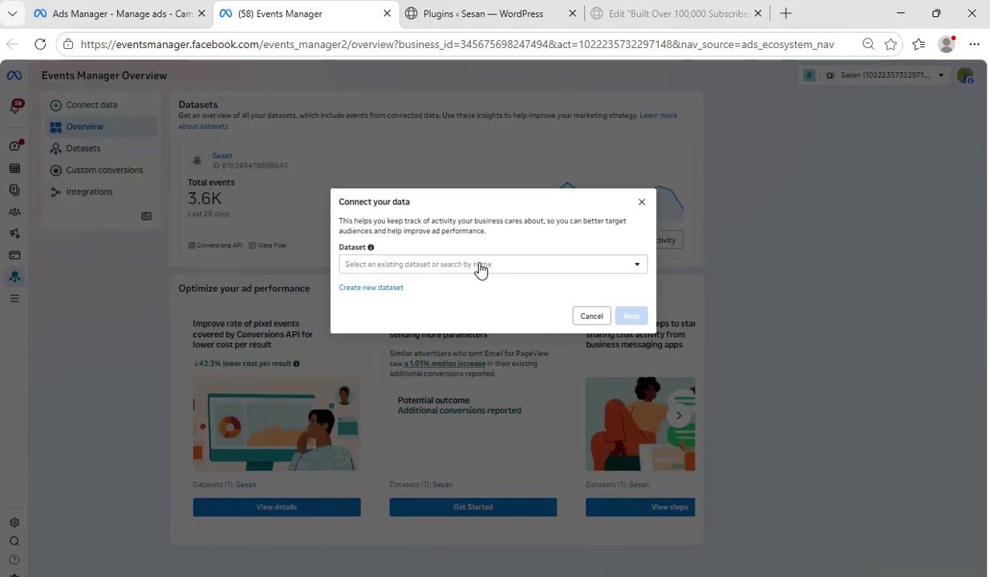
{"action": "double_click", "coordinate": [479, 266]}
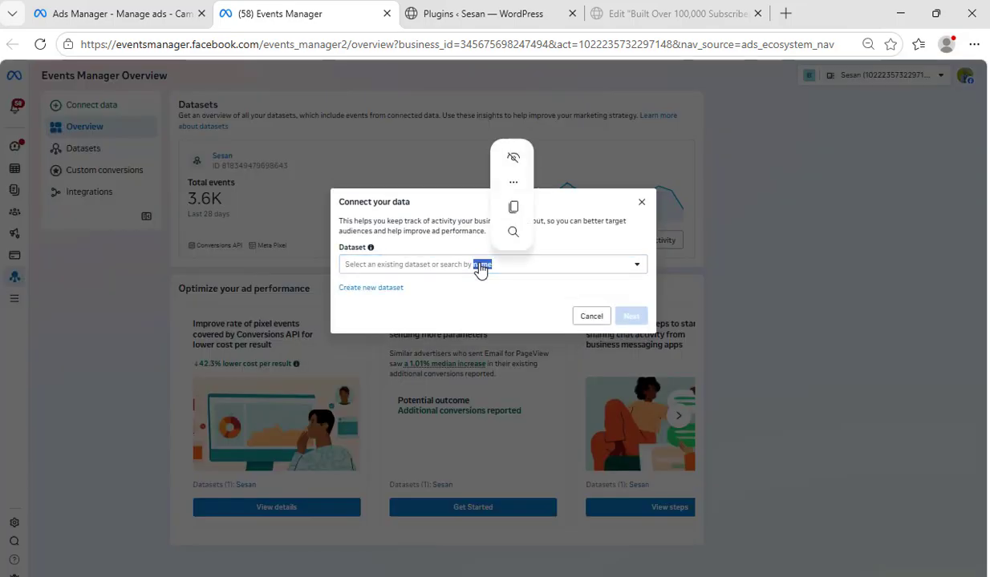
{"action": "left_click", "coordinate": [487, 284]}
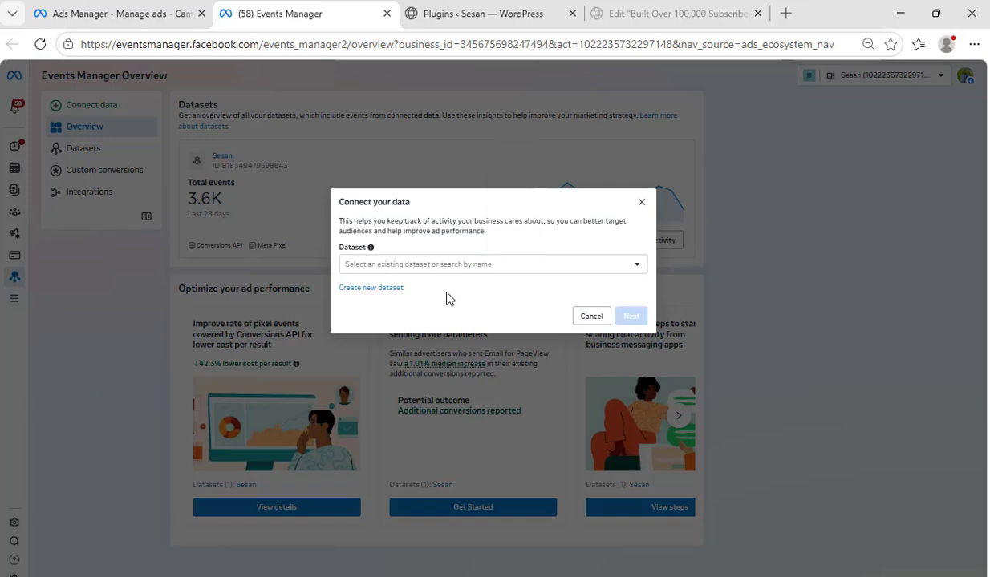
{"action": "left_click", "coordinate": [375, 287]}
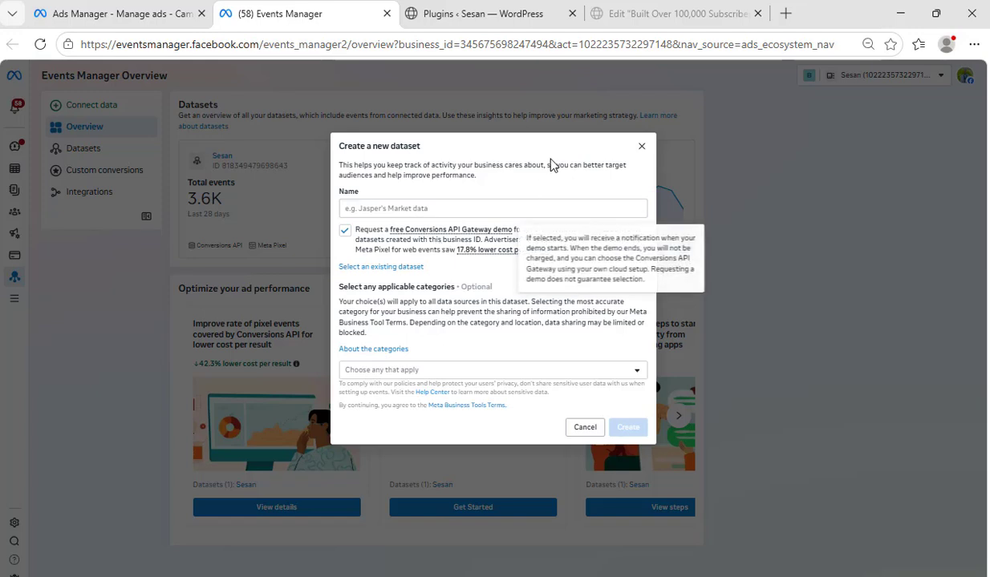
Create the dataset with the name "test", opting out of the free Conversions API Gateway demo
{"action": "left_click", "coordinate": [415, 209]}
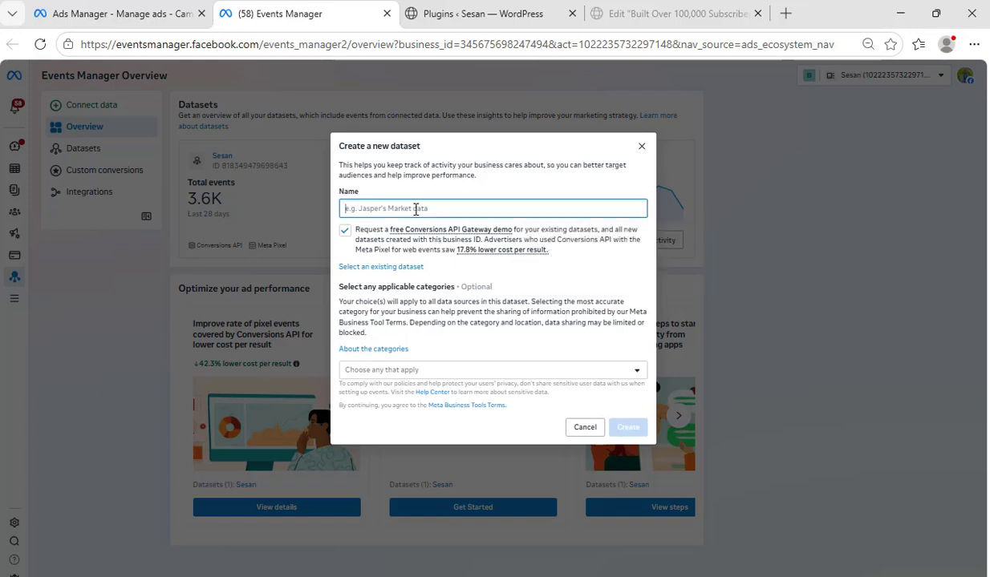
{"action": "type", "text": "test"}
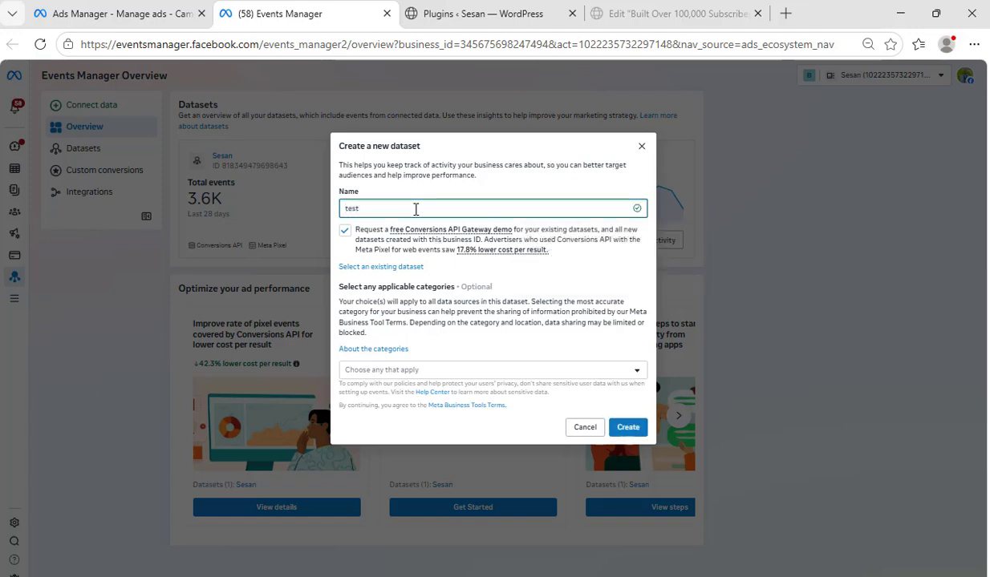
{"action": "left_click", "coordinate": [344, 230]}
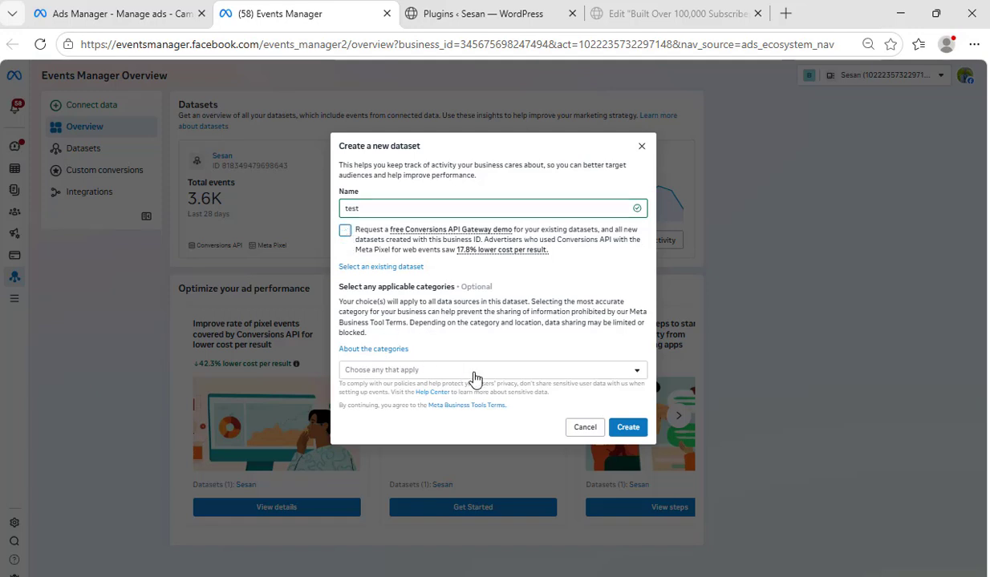
{"action": "left_click", "coordinate": [630, 428]}
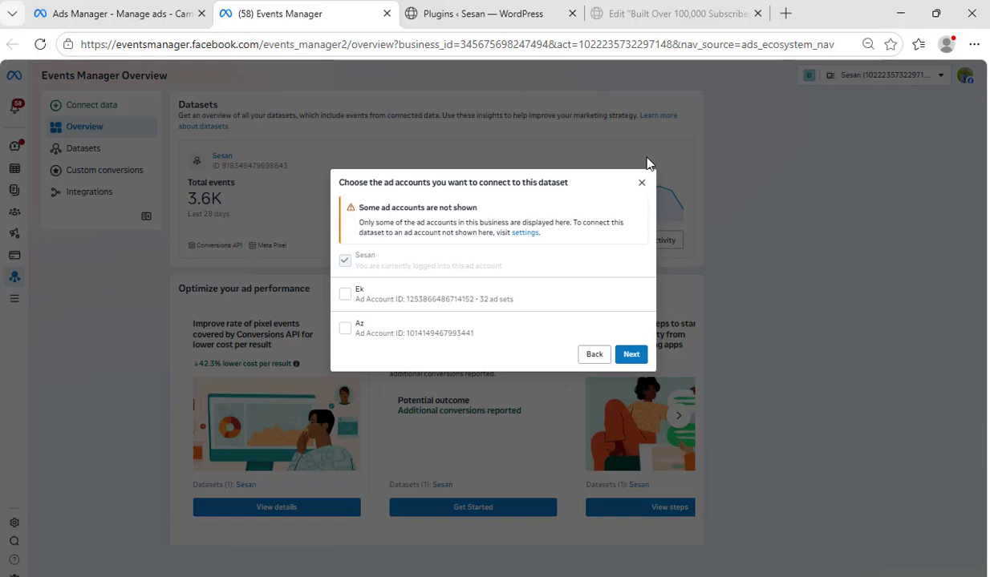
Accept the preselected ad account and choose manual setup with the Meta Pixel only connection
{"action": "left_click", "coordinate": [630, 357]}
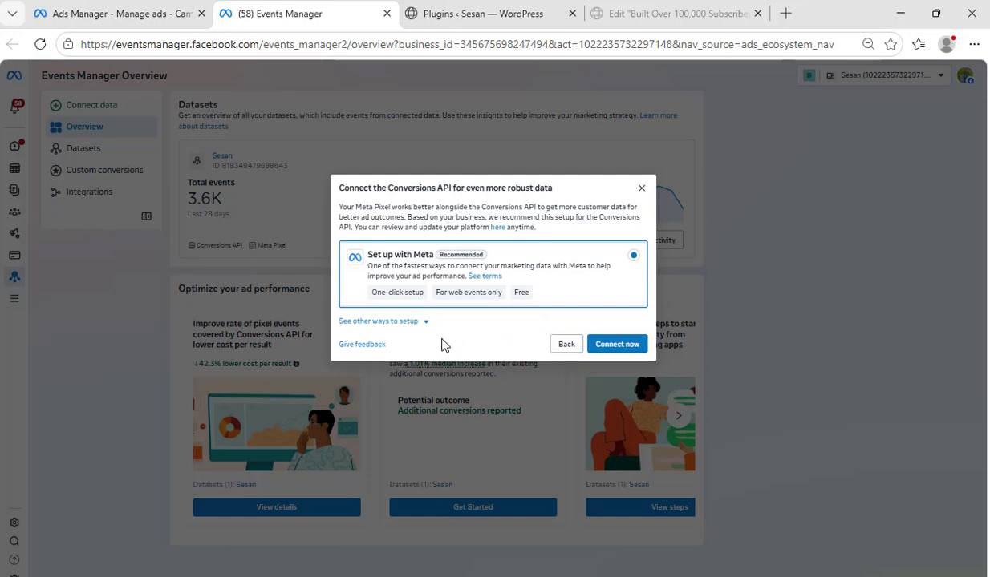
{"action": "left_click", "coordinate": [406, 323]}
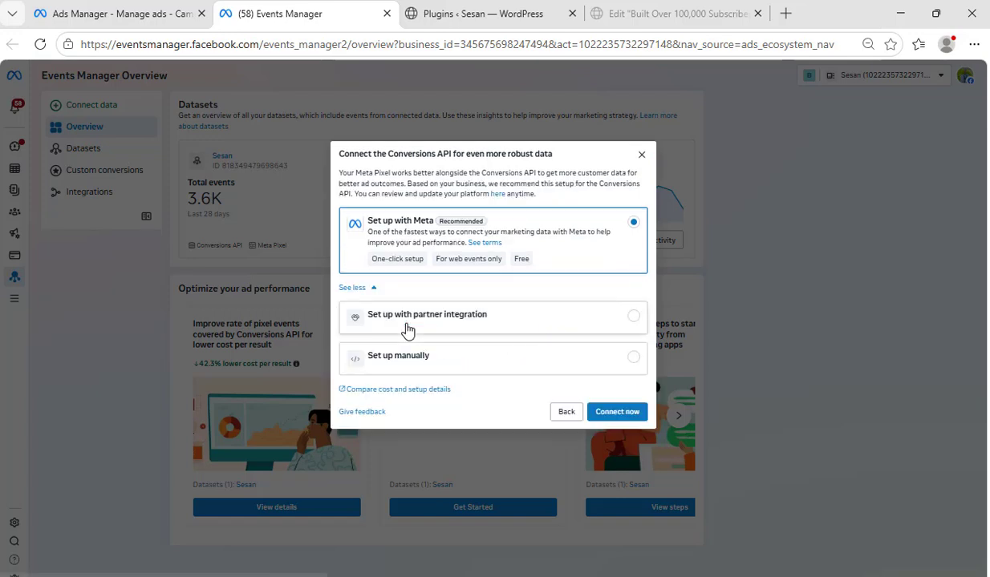
{"action": "left_click", "coordinate": [535, 367]}
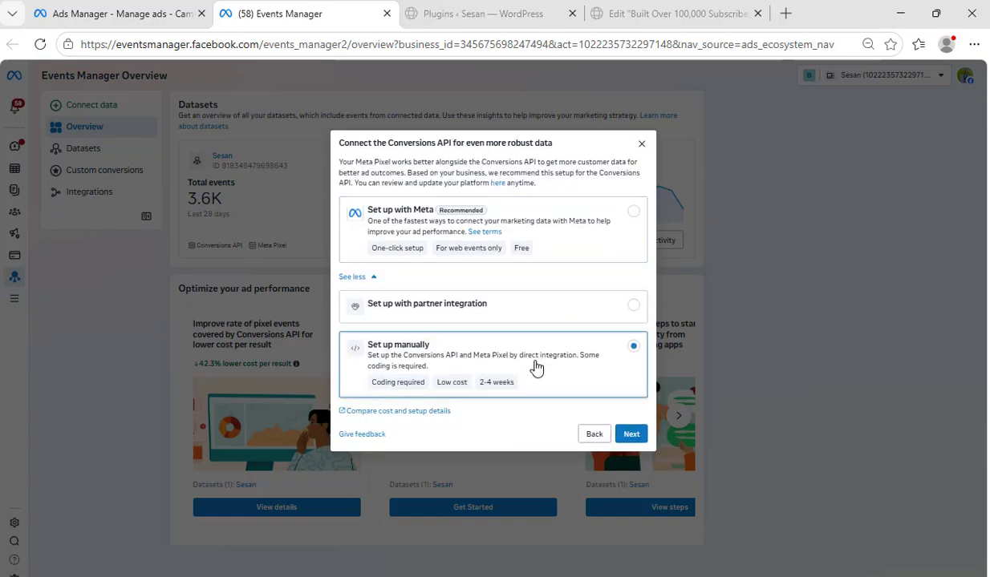
{"action": "left_click", "coordinate": [629, 434]}
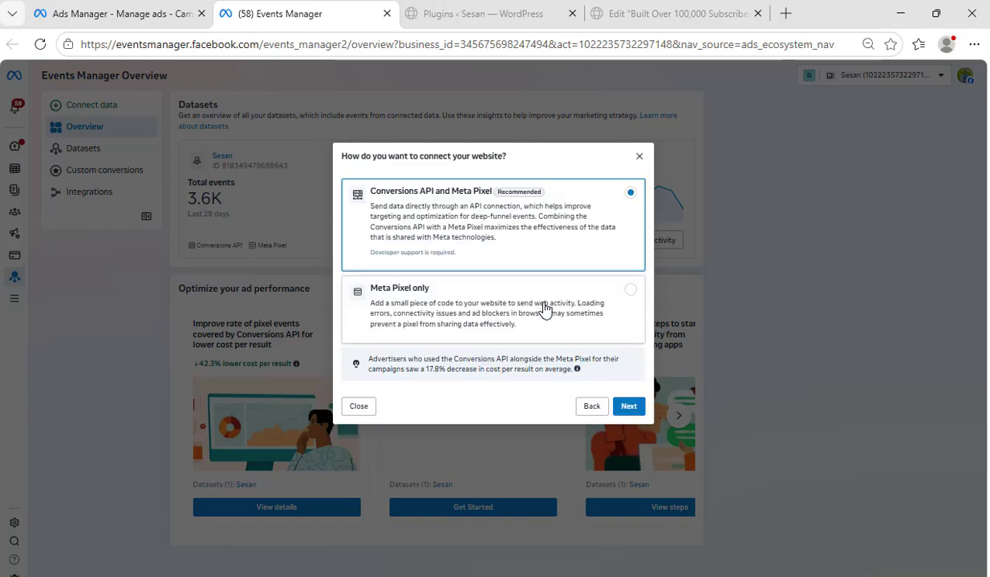
{"action": "left_click", "coordinate": [535, 305]}
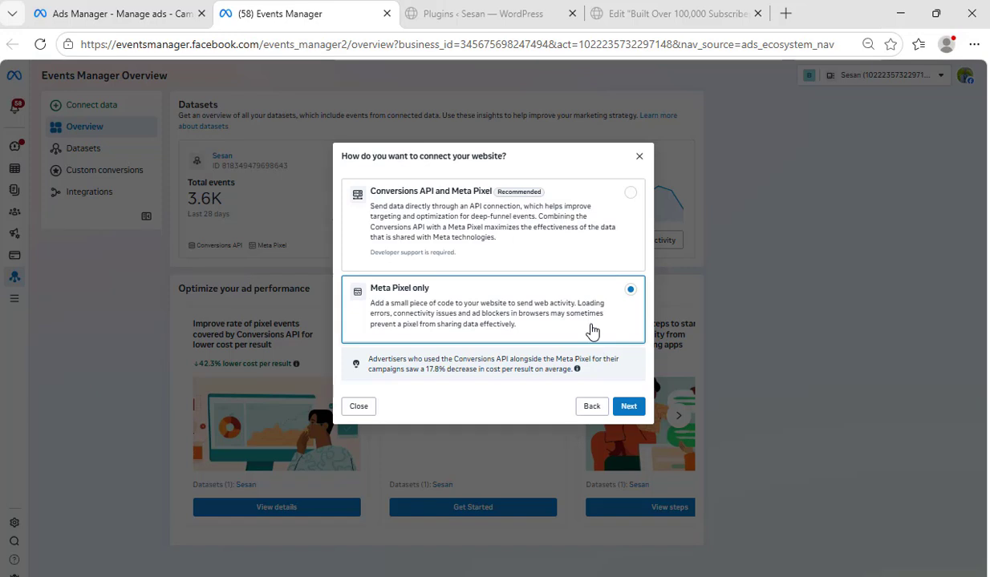
{"action": "left_click", "coordinate": [628, 408]}
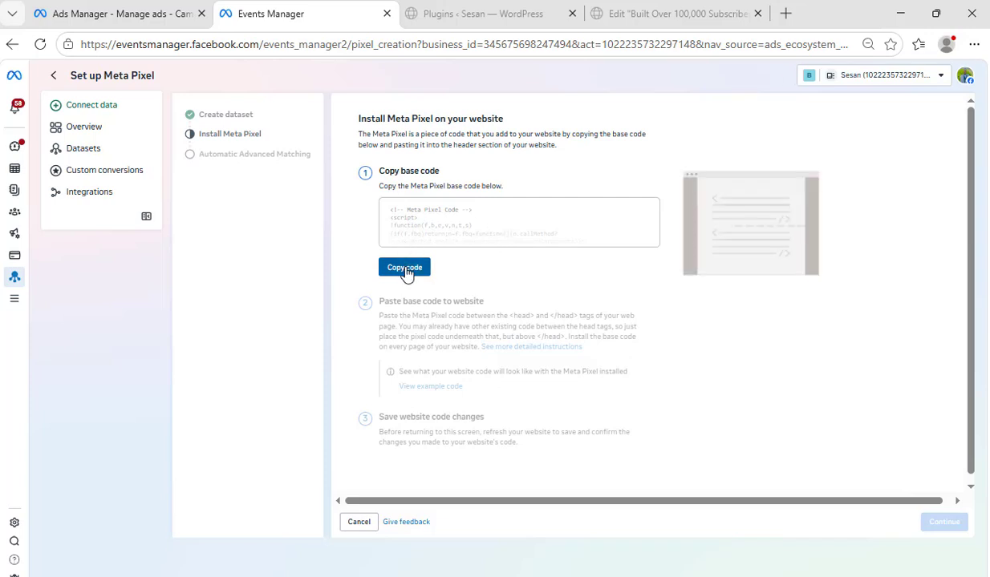
Copy the Meta Pixel base code and open the list of datasets
{"action": "left_click", "coordinate": [393, 267]}
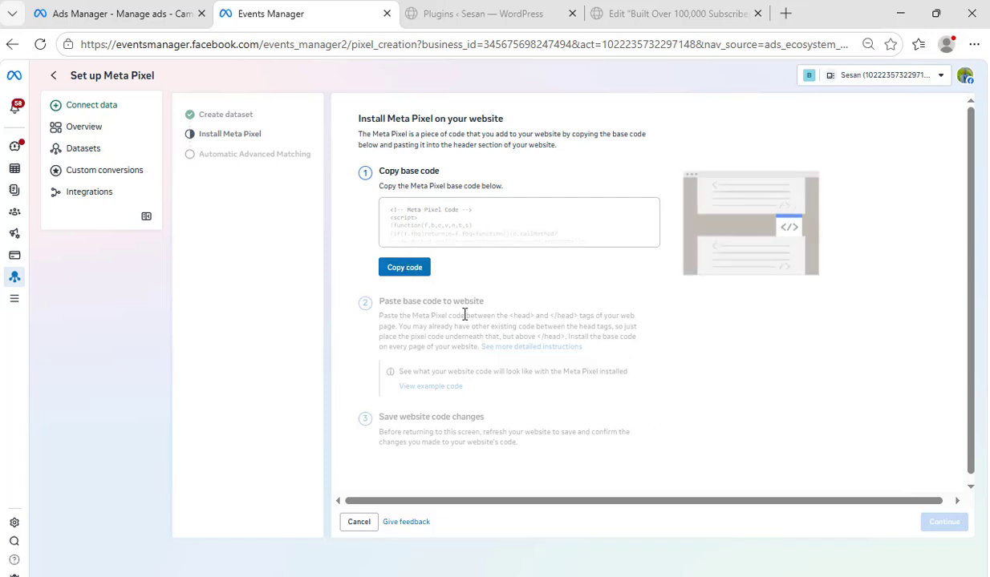
{"action": "left_click", "coordinate": [405, 268]}
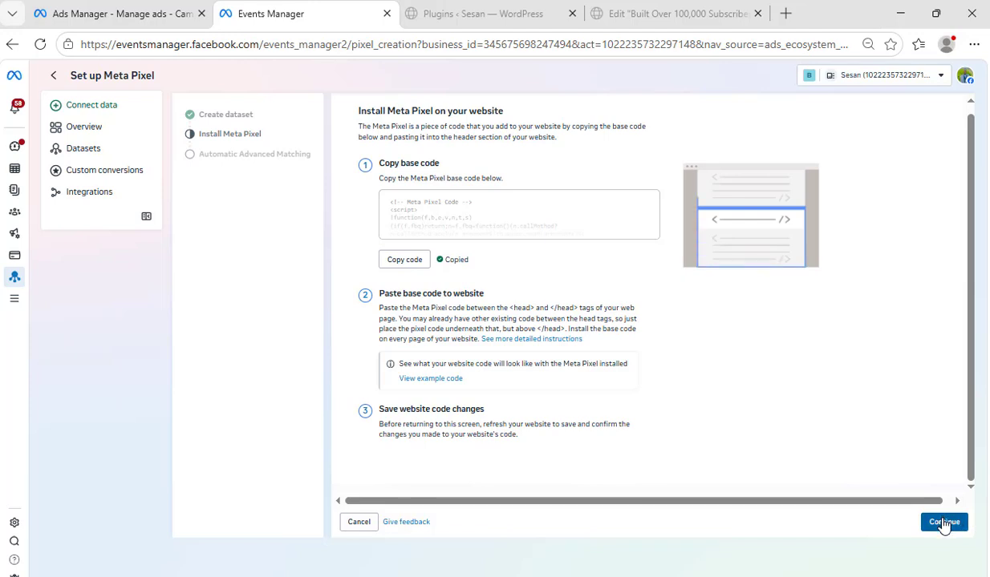
{"action": "left_click", "coordinate": [83, 150]}
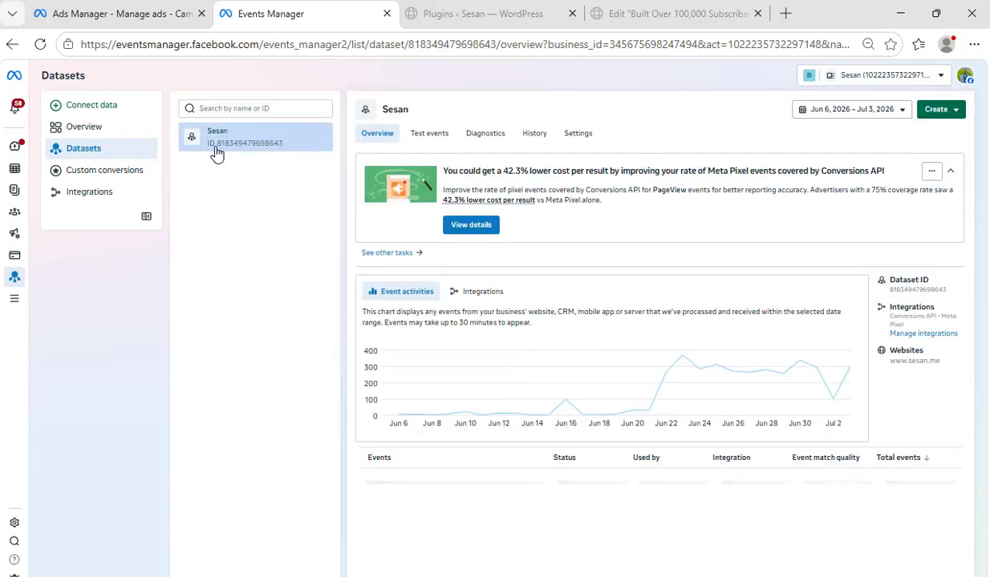
Switch to the WordPress admin and search for "pixelyourplugin" among the plugins available to add
{"action": "left_click", "coordinate": [453, 14]}
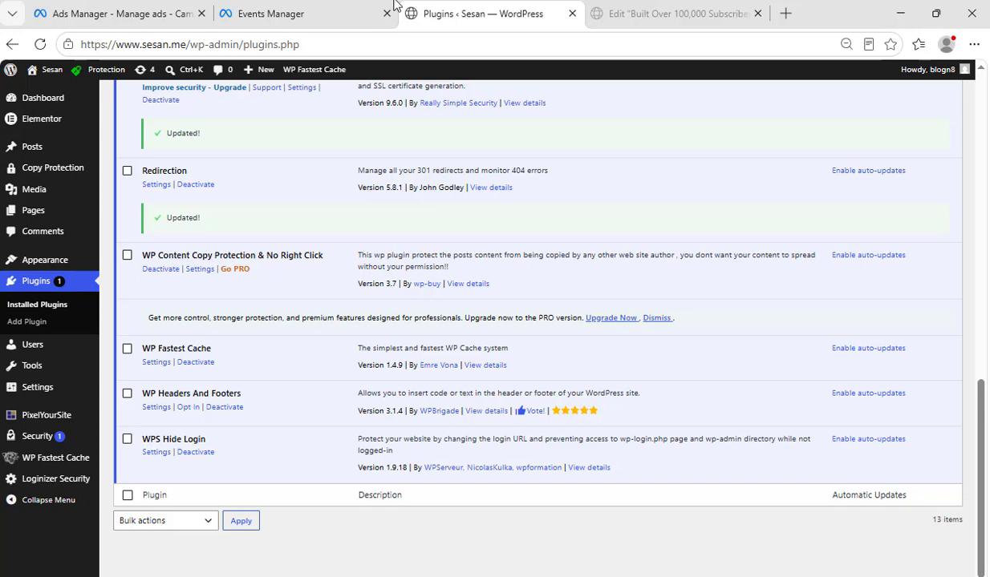
{"action": "left_click", "coordinate": [31, 327]}
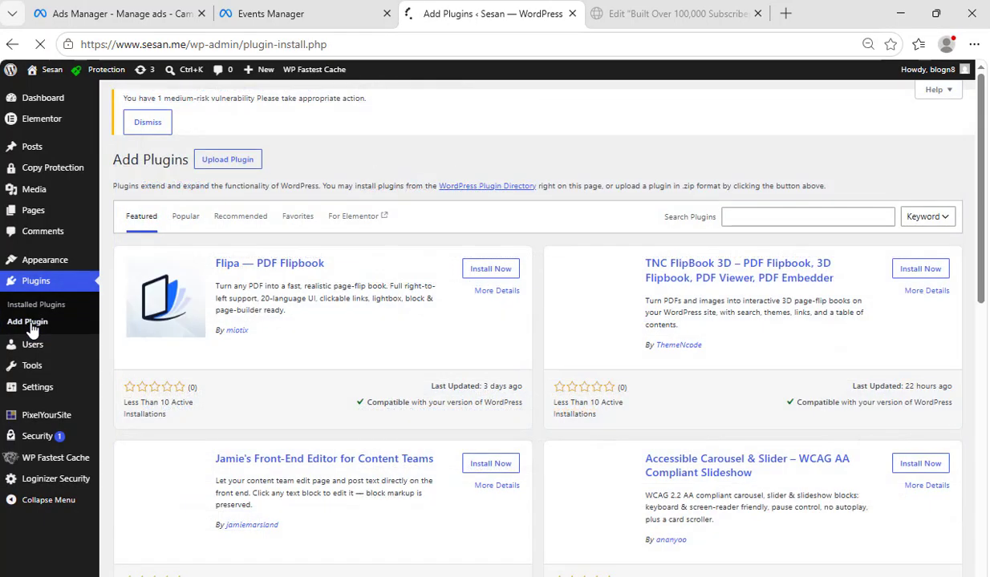
{"action": "left_click", "coordinate": [807, 217]}
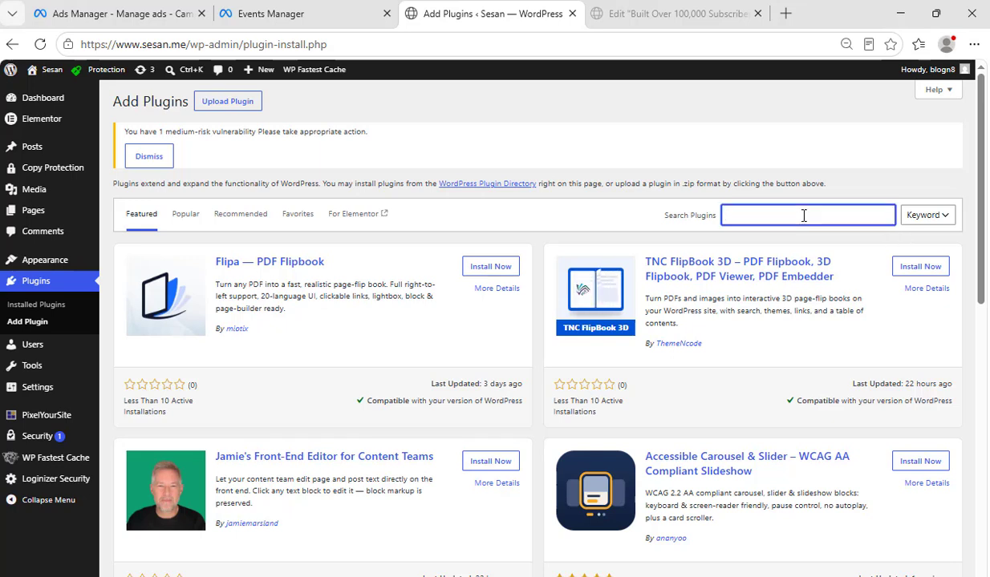
{"action": "type", "text": "pixelyourplugin"}
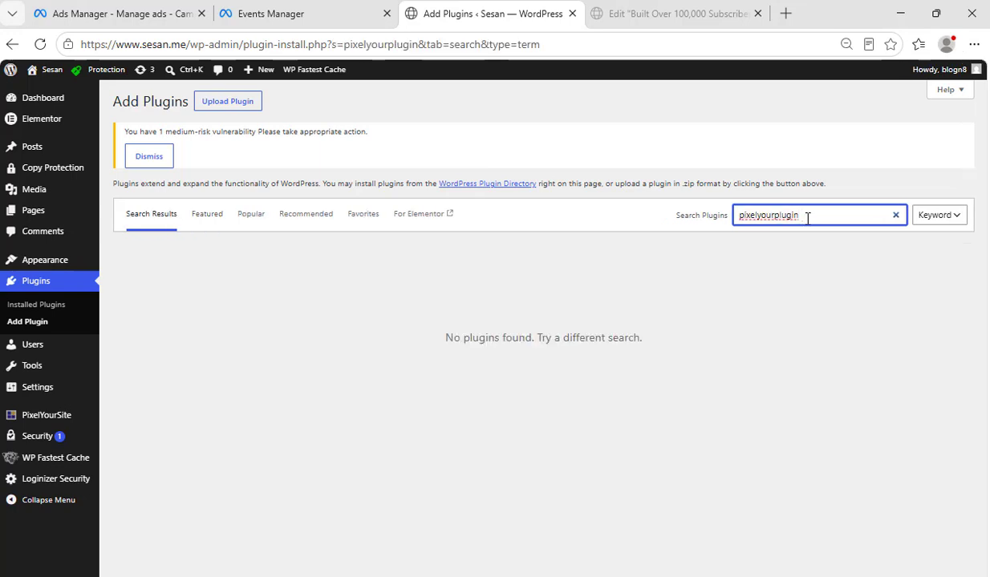
Shorten the plugin search to "pixel" and open the dashboard of the PixelYourSite plugin
{"action": "key", "text": "BackSpace"}
{"action": "key", "text": "BackSpace"}
{"action": "key", "text": "BackSpace"}
{"action": "key", "text": "BackSpace"}
{"action": "key", "text": "BackSpace"}
{"action": "key", "text": "BackSpace"}
{"action": "key", "text": "BackSpace"}
{"action": "key", "text": "BackSpace"}
{"action": "key", "text": "BackSpace"}
{"action": "key", "text": "BackSpace"}
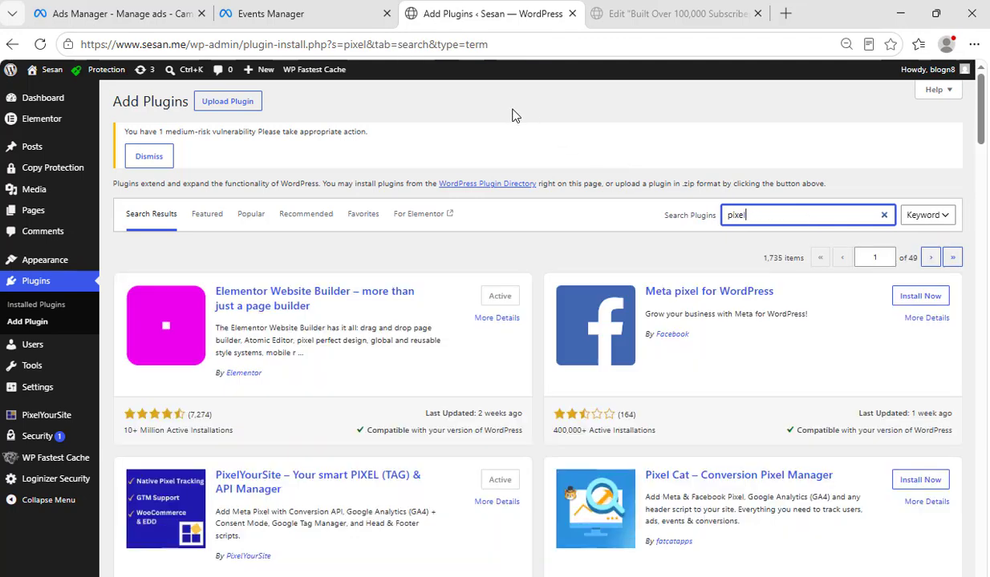
{"action": "scroll", "coordinate": [542, 474], "scroll_direction": "down", "scroll_amount": 2}
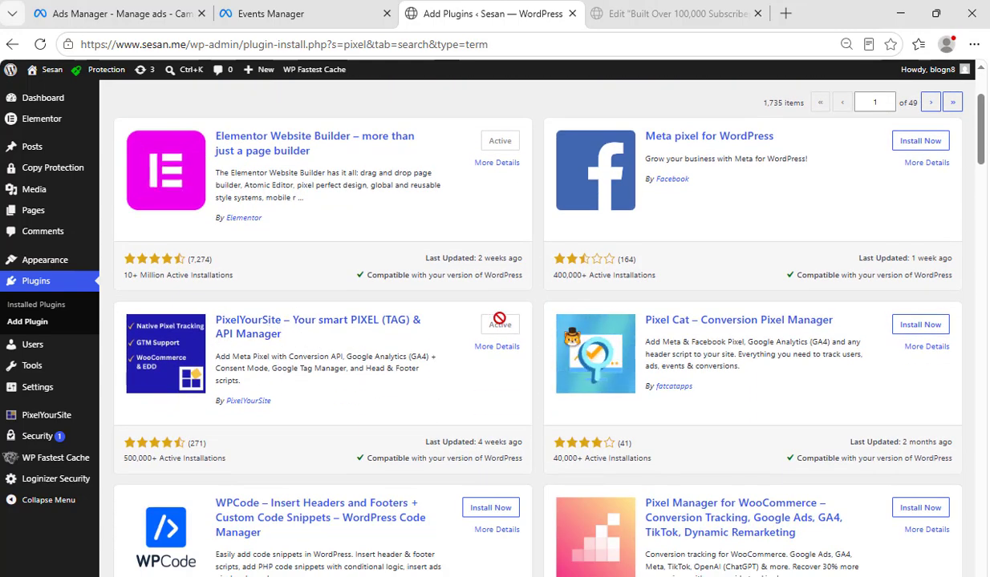
{"action": "mouse_move", "coordinate": [80, 416]}
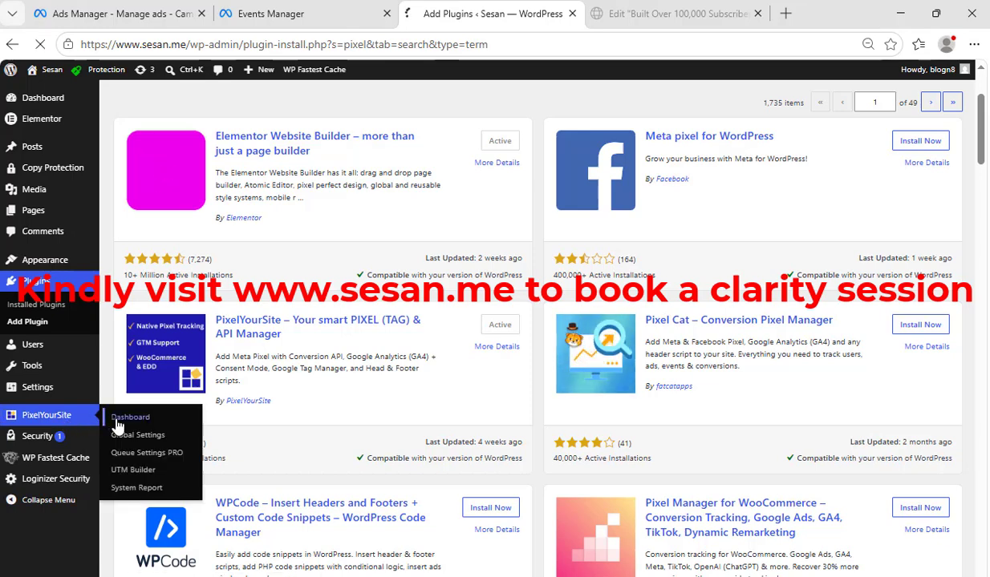
{"action": "left_click", "coordinate": [116, 423]}
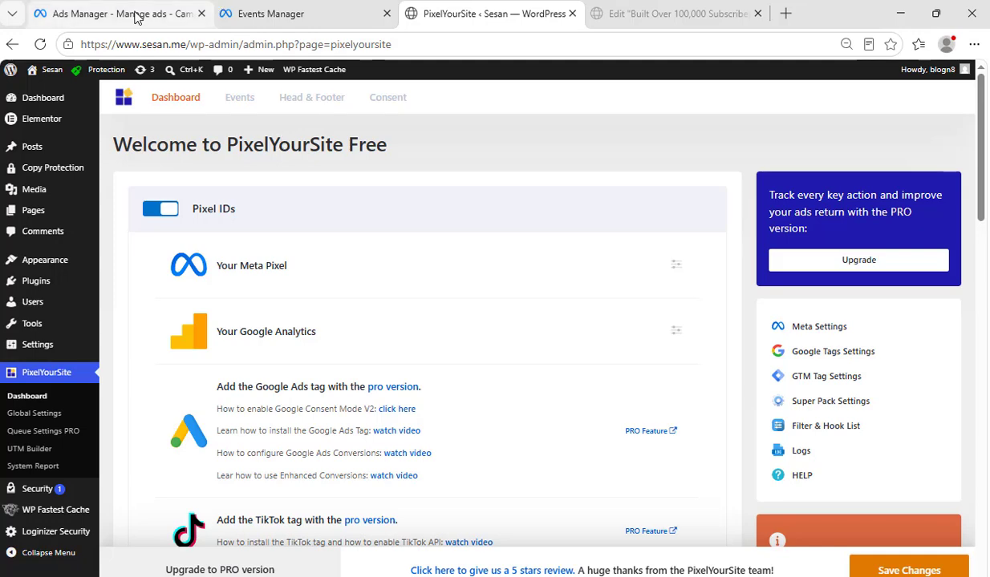
Select the existing dataset's ID in Events Manager and expand the Meta Pixel ID settings in PixelYourSite
{"action": "left_click", "coordinate": [267, 18]}
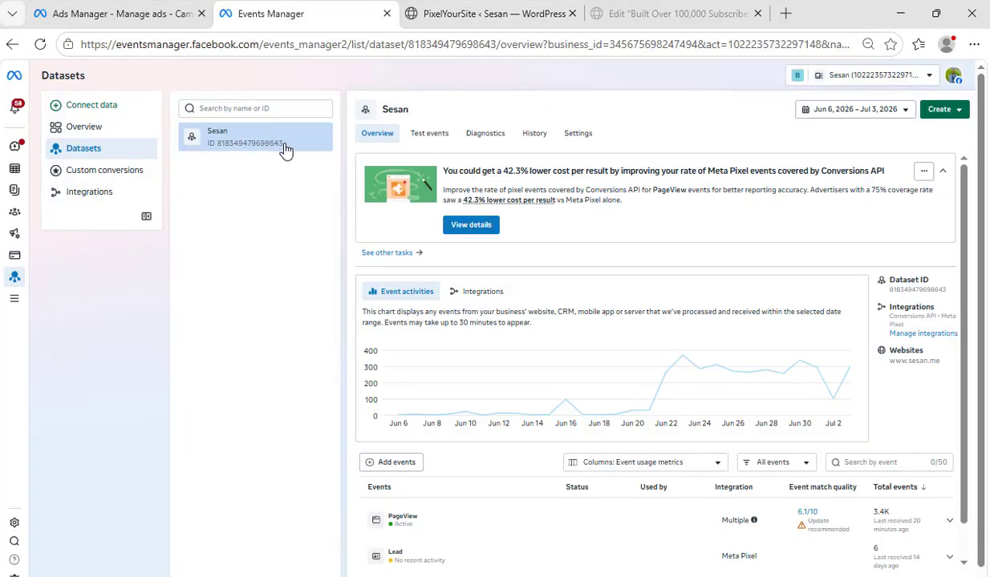
{"action": "left_click_drag", "start_coordinate": [277, 149], "coordinate": [220, 153]}
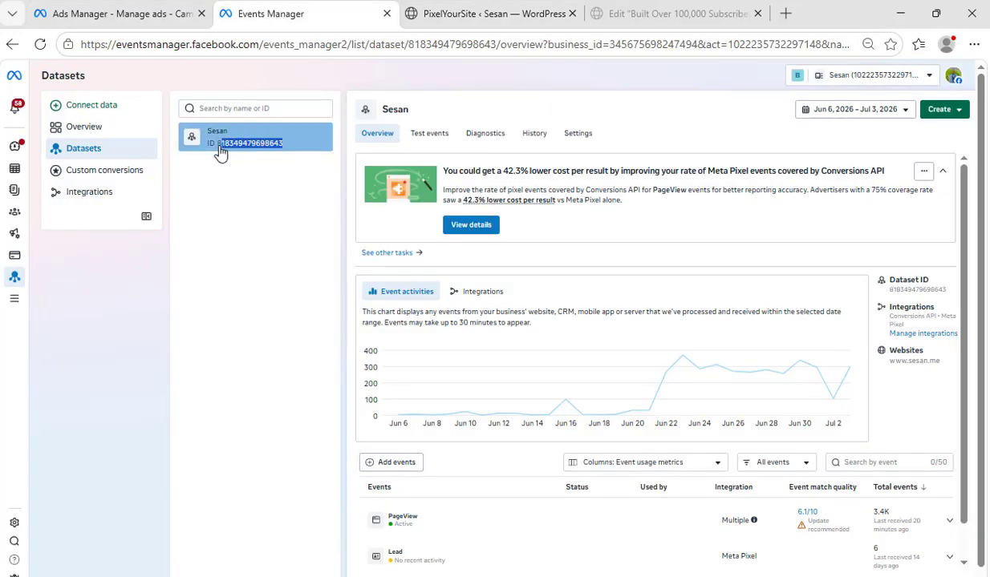
{"action": "left_click", "coordinate": [461, 15]}
{"action": "left_click", "coordinate": [674, 267]}
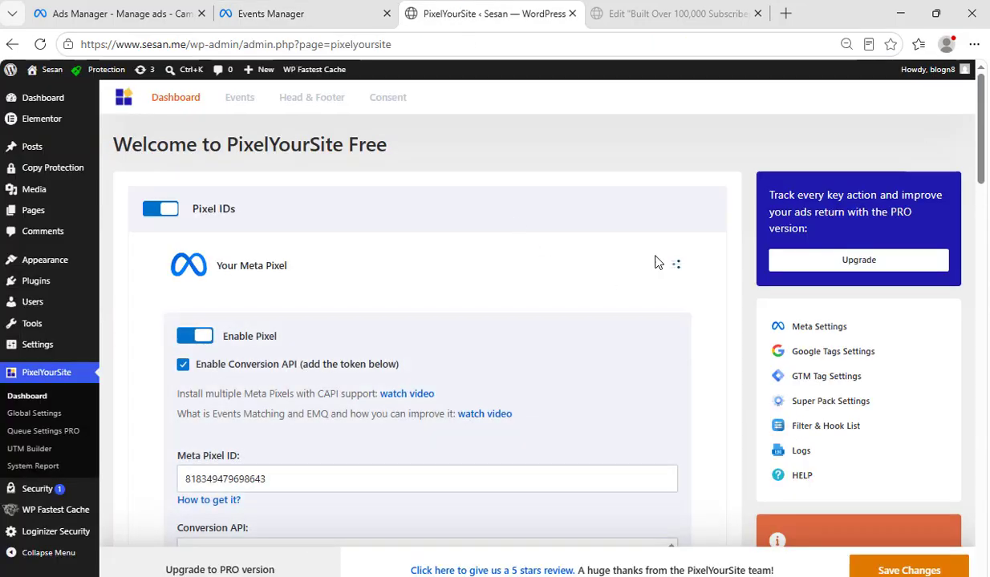
{"action": "scroll", "coordinate": [257, 289], "scroll_direction": "down", "scroll_amount": 2}
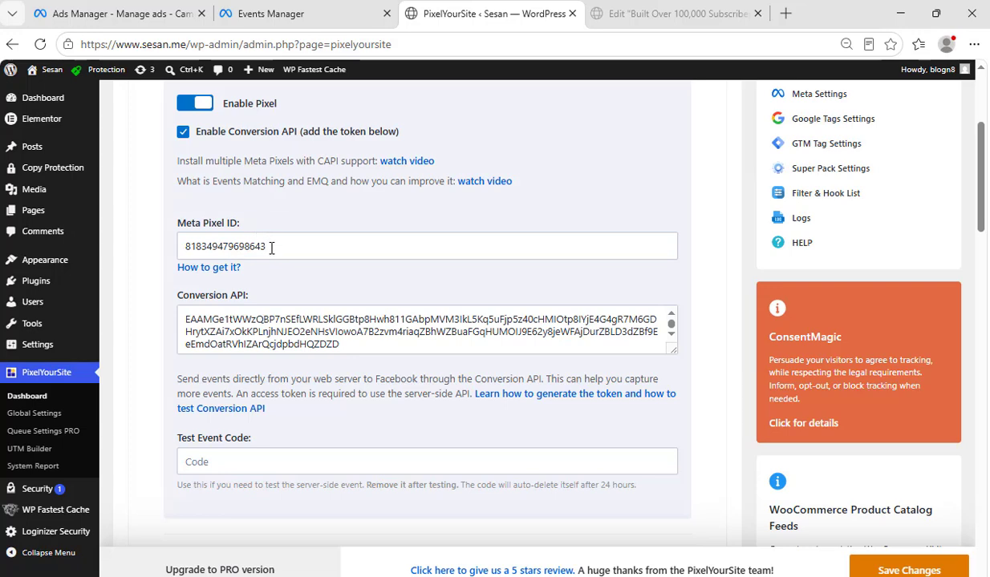
Switch to Events Manager and open the direct integration section in the dataset's settings
{"action": "left_click", "coordinate": [309, 13]}
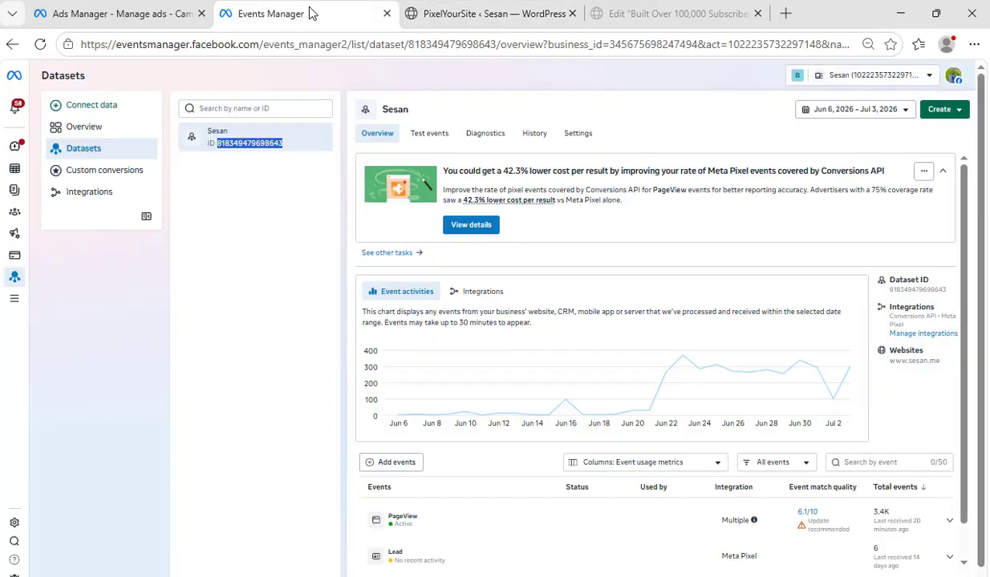
{"action": "left_click", "coordinate": [584, 136]}
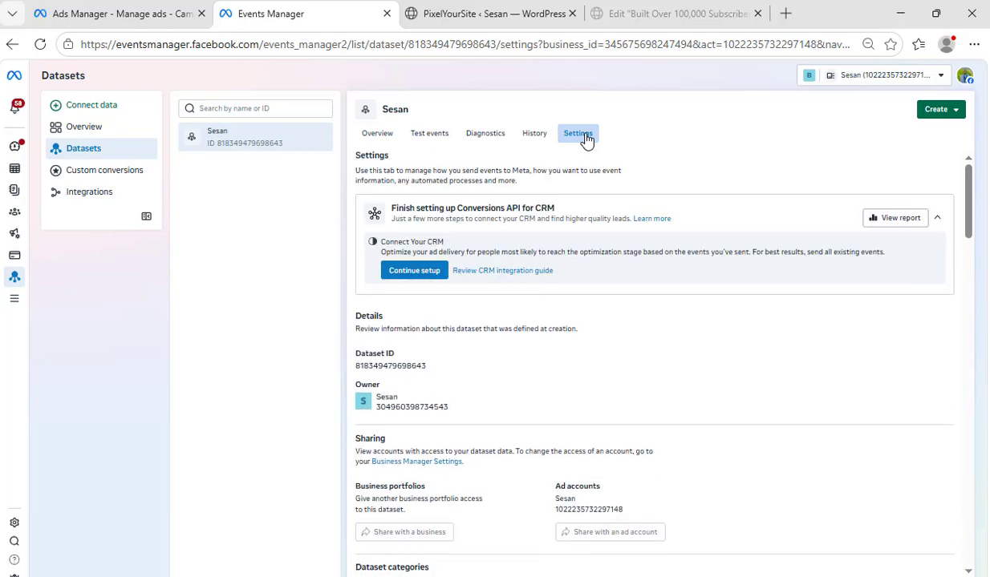
{"action": "scroll", "coordinate": [771, 355], "scroll_direction": "down", "scroll_amount": 5}
{"action": "scroll", "coordinate": [771, 355], "scroll_direction": "down", "scroll_amount": 8}
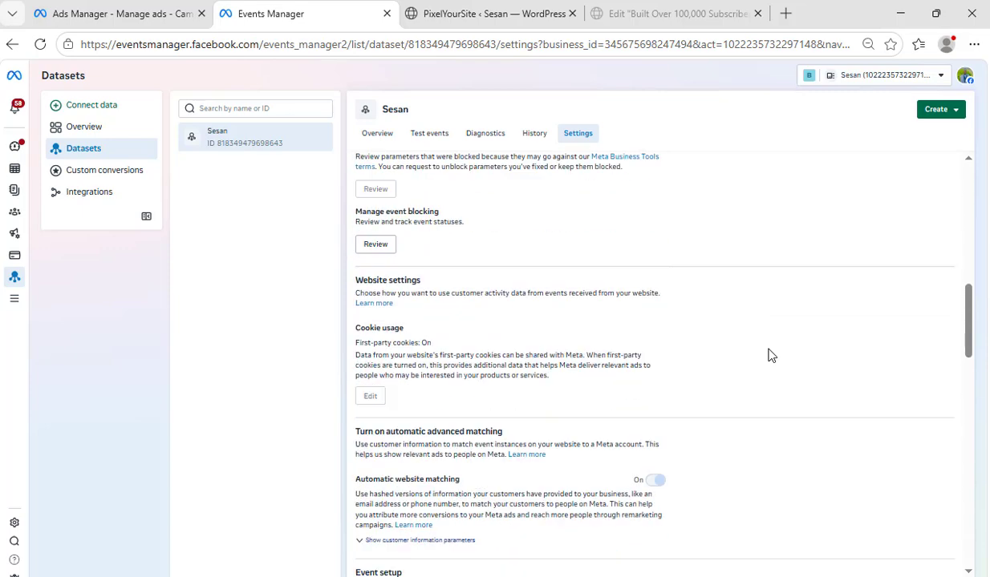
{"action": "scroll", "coordinate": [771, 356], "scroll_direction": "down", "scroll_amount": 5}
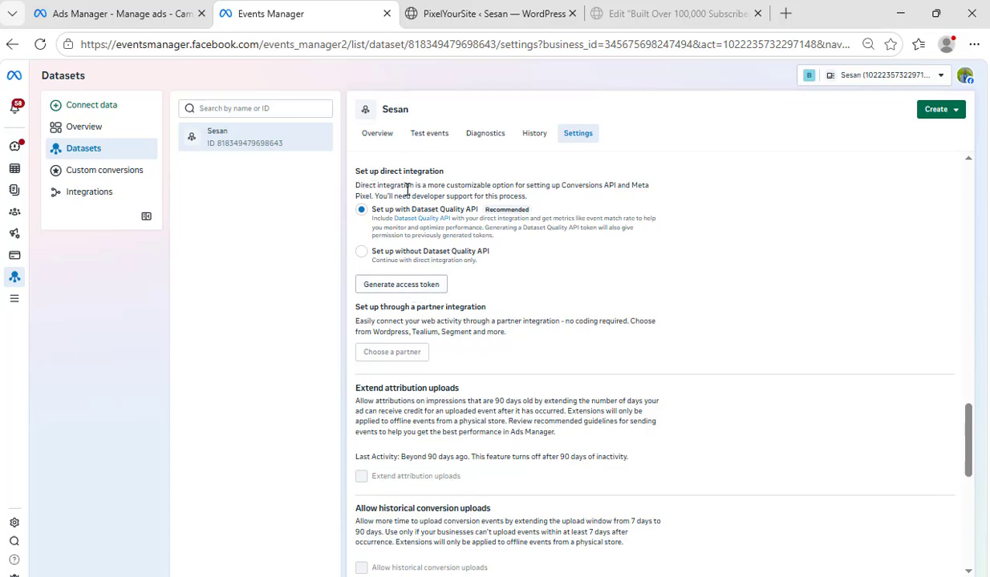
Try to generate a Conversions API access token using the Dataset Quality API setup
{"action": "left_click", "coordinate": [409, 287]}
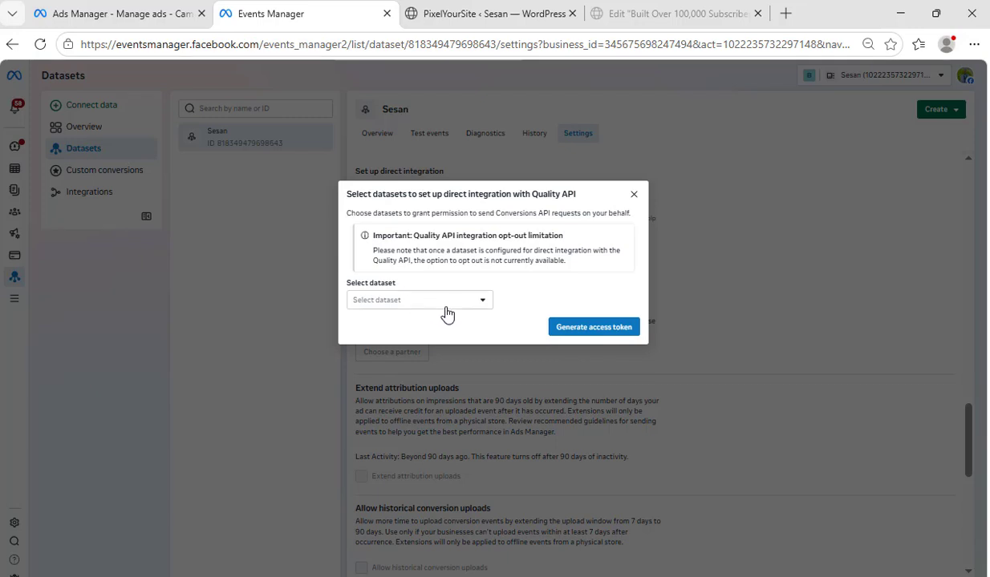
{"action": "left_click", "coordinate": [446, 305]}
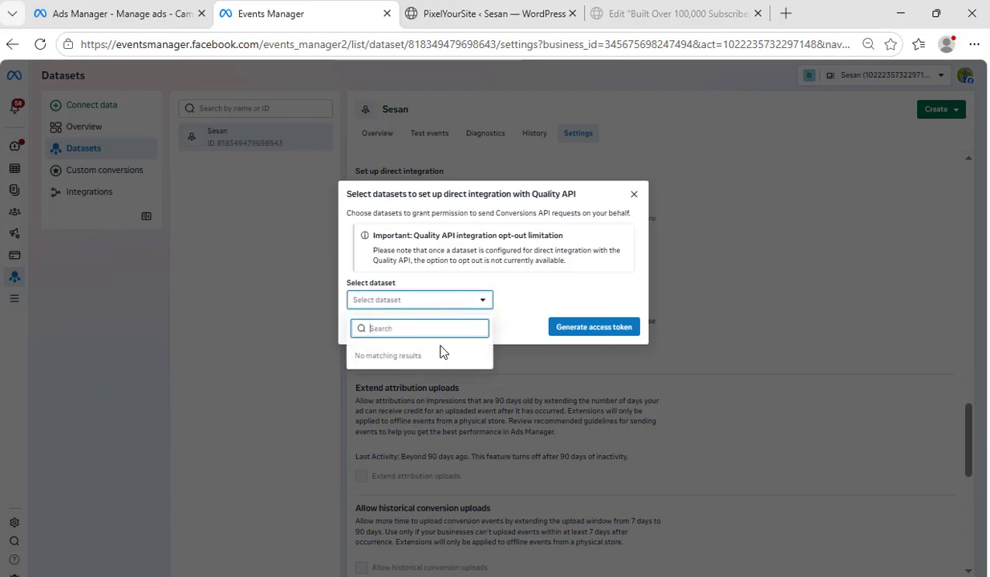
{"action": "left_click", "coordinate": [537, 313]}
{"action": "left_click", "coordinate": [634, 194]}
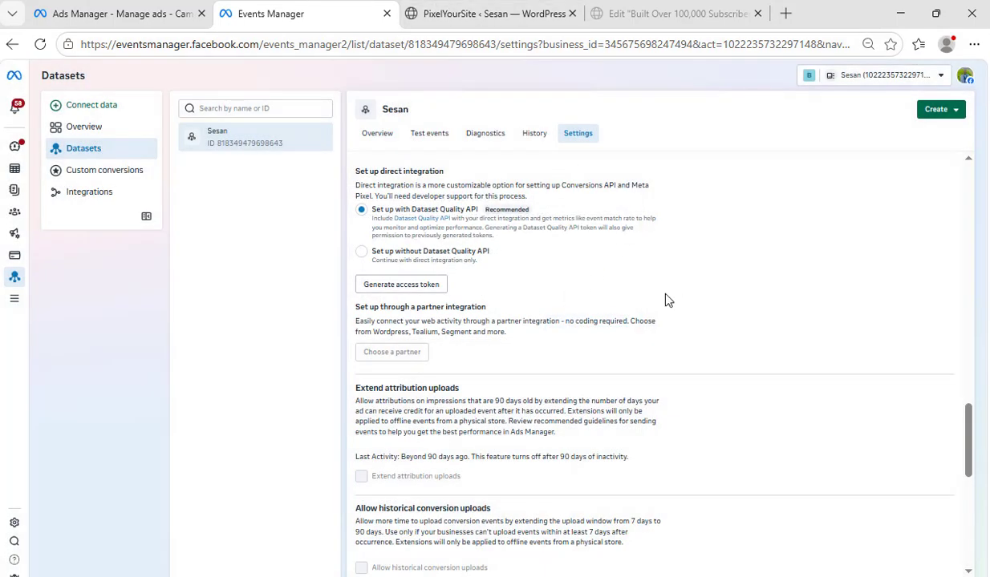
Return to the PixelYourSite dashboard and open the plugin's Events page
{"action": "left_click", "coordinate": [494, 13]}
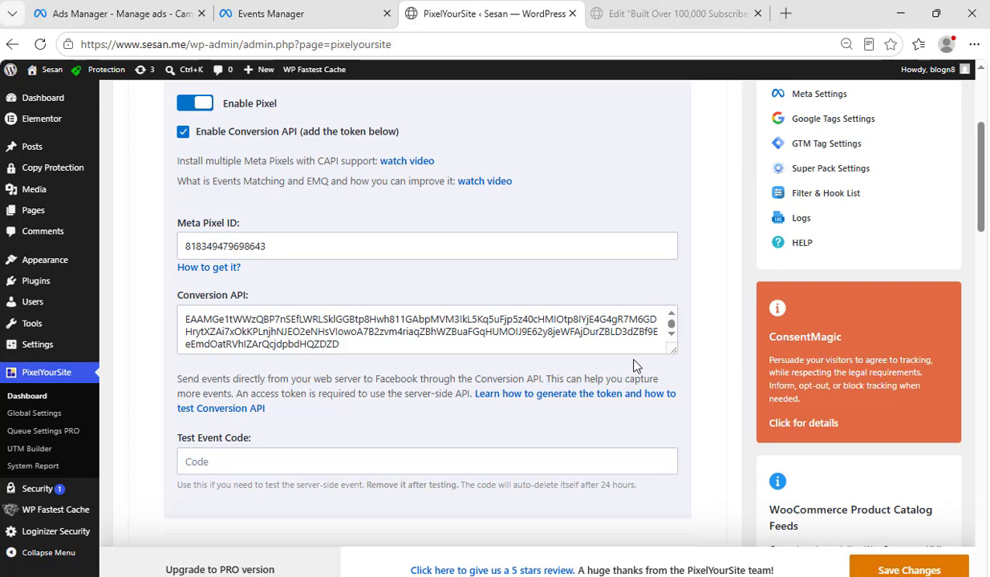
{"action": "scroll", "coordinate": [694, 388], "scroll_direction": "up", "scroll_amount": 3}
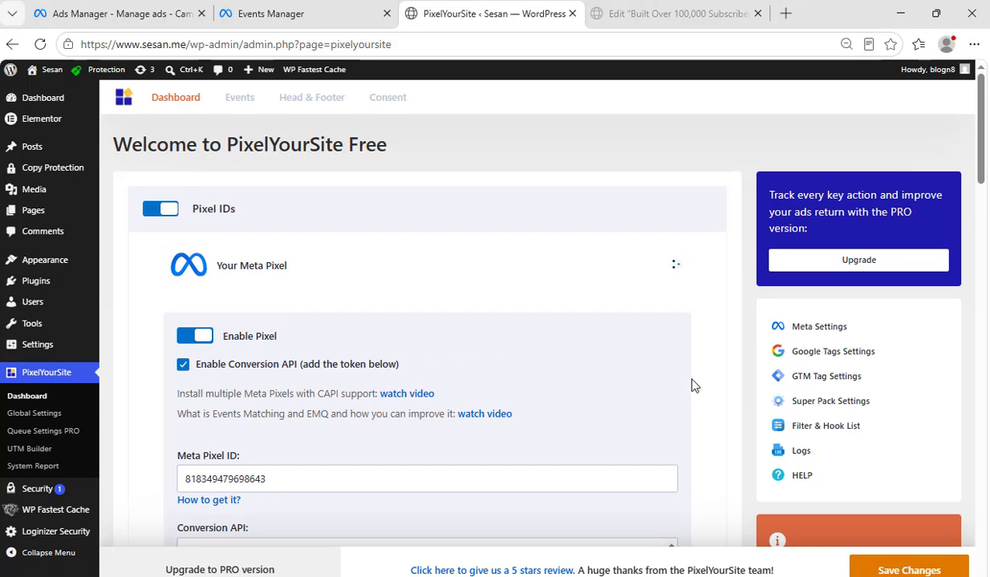
{"action": "left_click", "coordinate": [243, 98]}
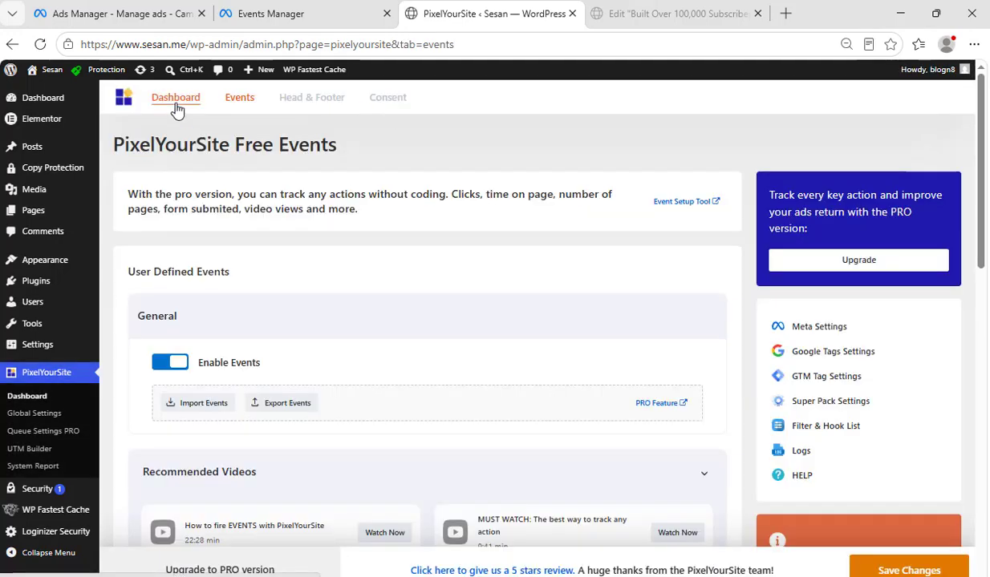
Examine the website traffic permissions in the dataset's settings and compare the allow list with the WordPress site's domain
{"action": "left_click", "coordinate": [270, 13]}
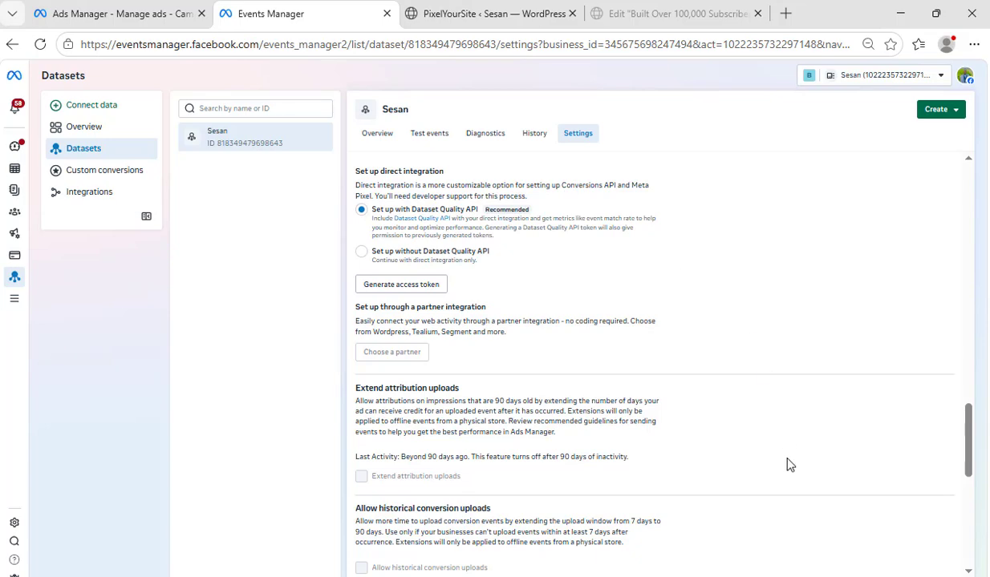
{"action": "scroll", "coordinate": [788, 465], "scroll_direction": "down", "scroll_amount": 6}
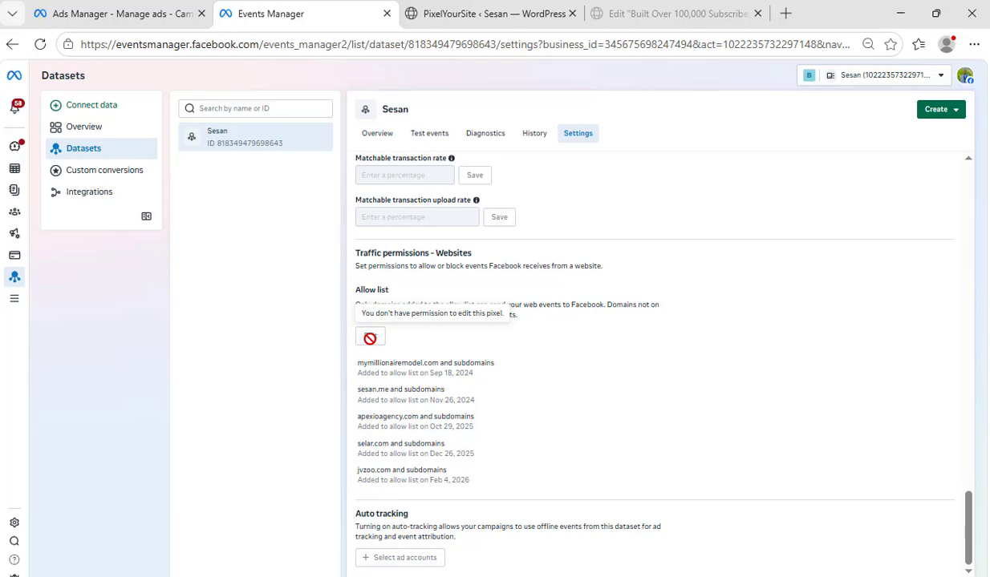
{"action": "left_click", "coordinate": [449, 18]}
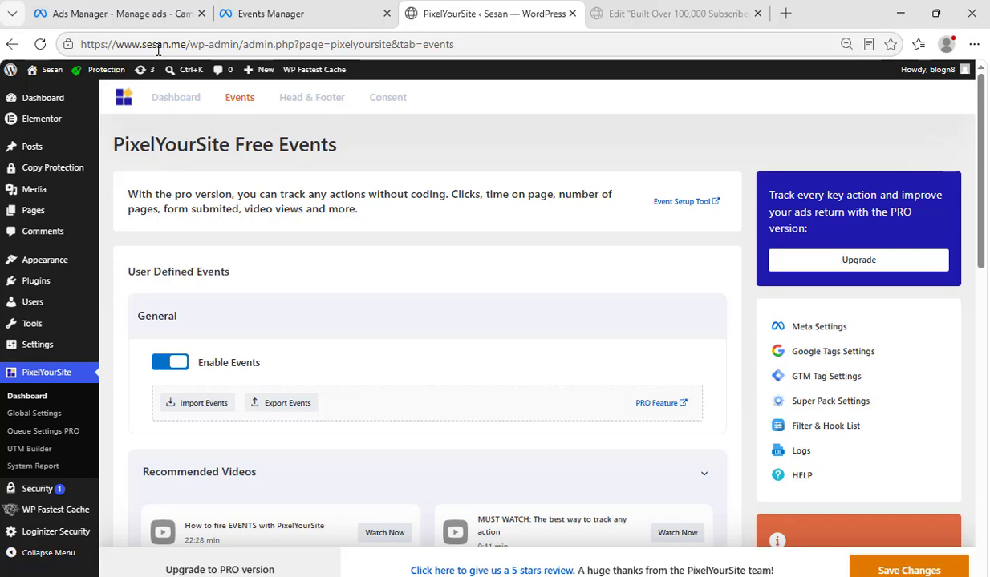
{"action": "left_click", "coordinate": [282, 12]}
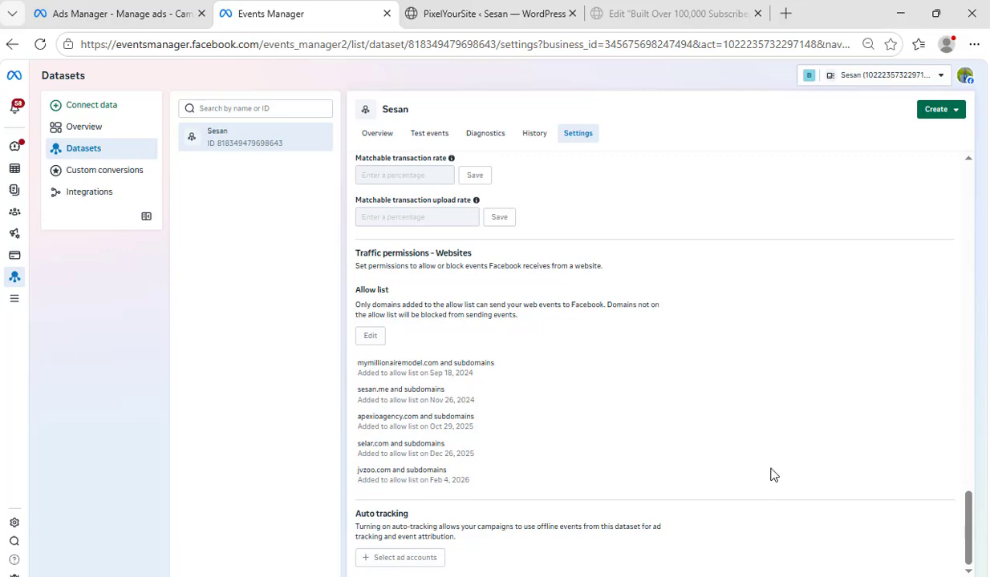
{"action": "scroll", "coordinate": [769, 475], "scroll_direction": "up", "scroll_amount": 5}
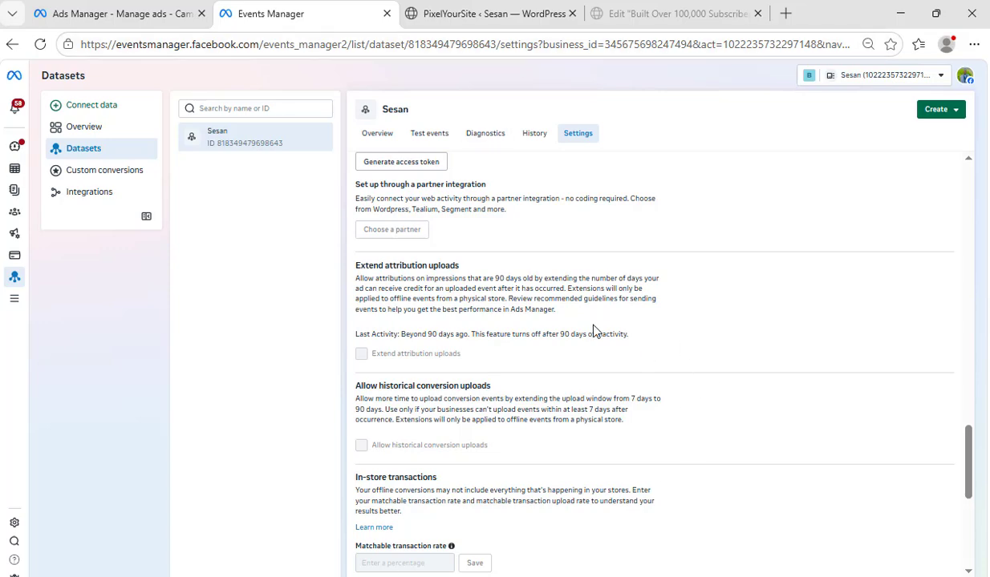
{"action": "scroll", "coordinate": [712, 470], "scroll_direction": "up", "scroll_amount": 15}
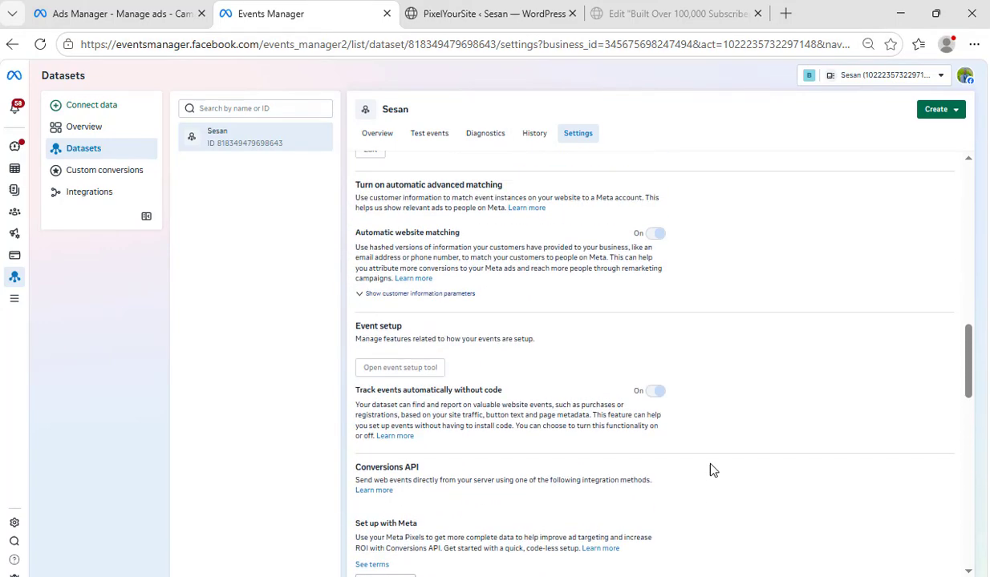
{"action": "scroll", "coordinate": [712, 470], "scroll_direction": "up", "scroll_amount": 10}
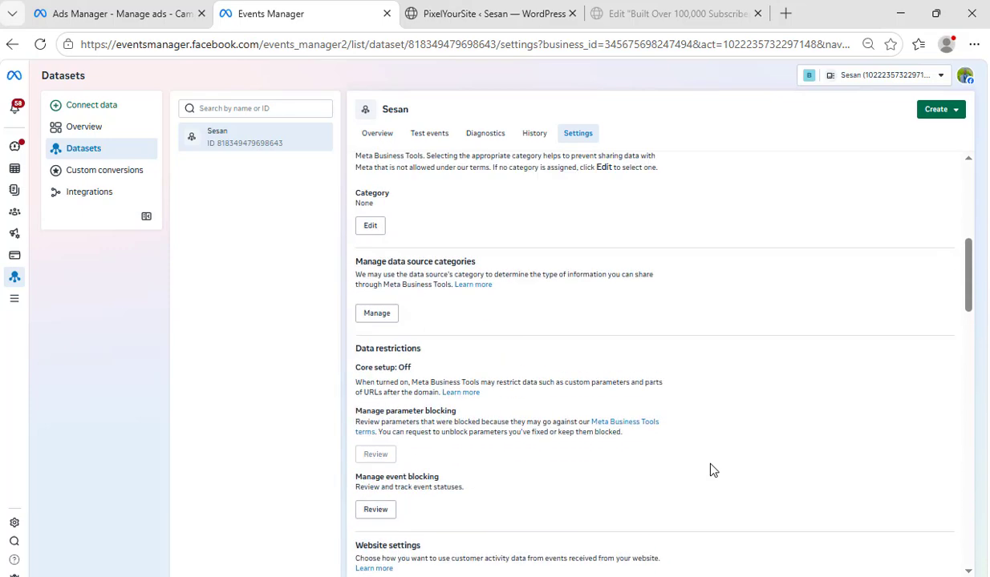
{"action": "scroll", "coordinate": [713, 470], "scroll_direction": "up", "scroll_amount": 3}
{"action": "scroll", "coordinate": [712, 470], "scroll_direction": "down", "scroll_amount": 7}
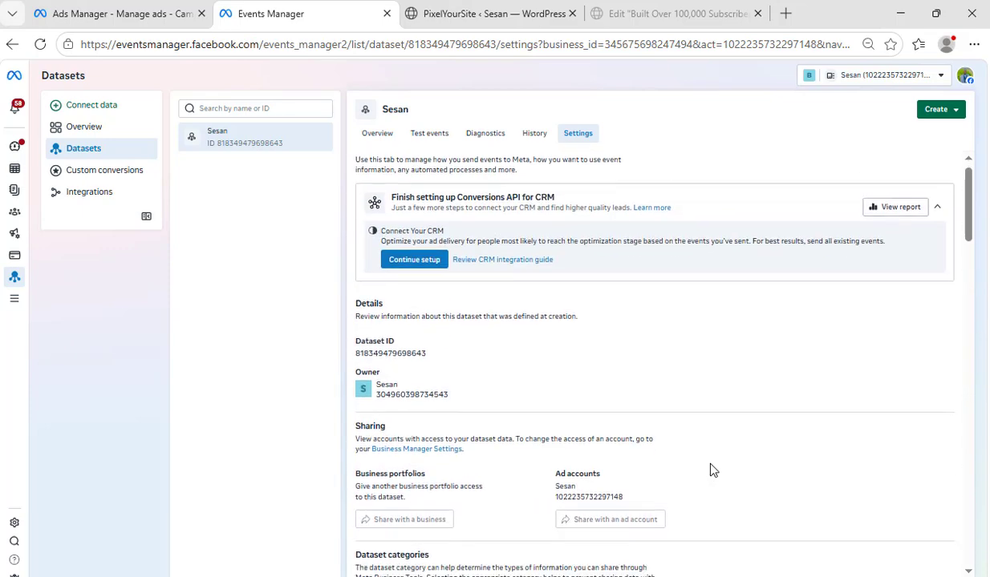
Switch to the landing page open in Elementor, preview it, and close the preview
{"action": "left_click", "coordinate": [484, 16]}
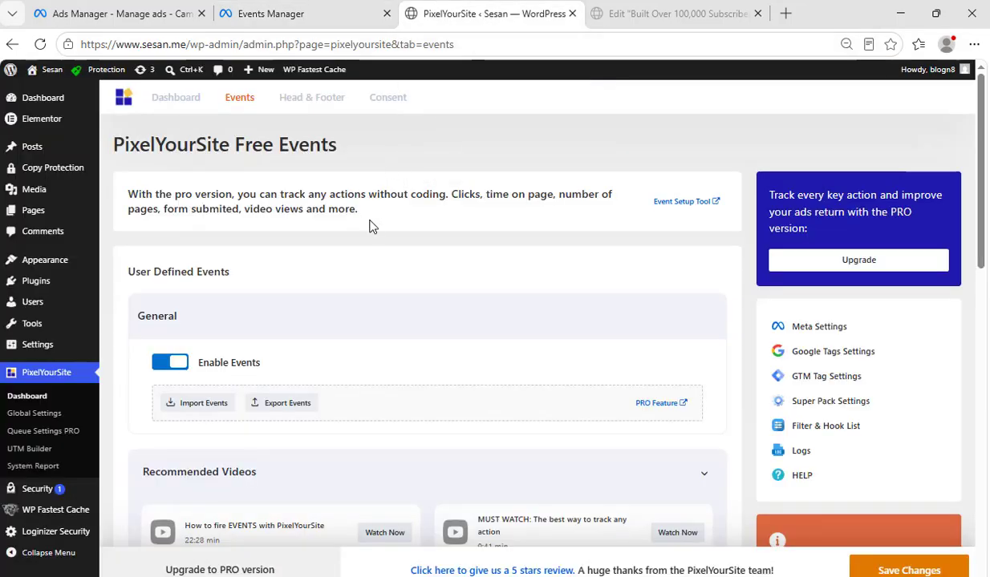
{"action": "mouse_move", "coordinate": [45, 213]}
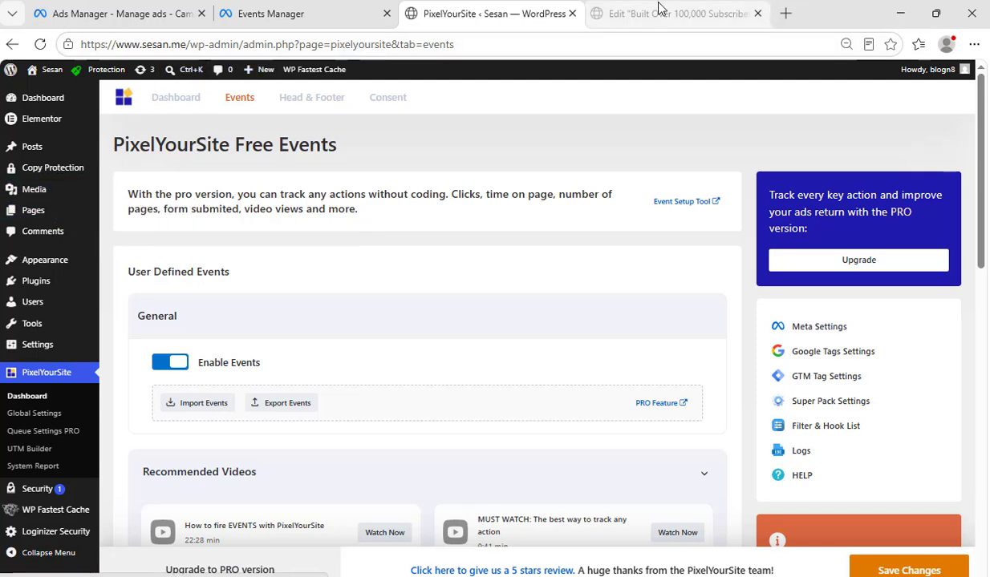
{"action": "left_click", "coordinate": [630, 13]}
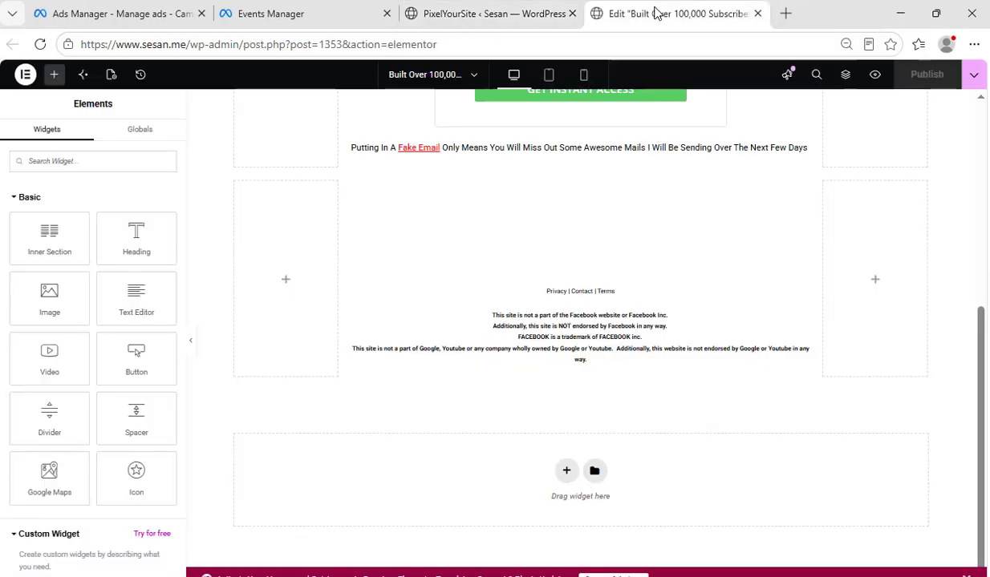
{"action": "left_click", "coordinate": [875, 76]}
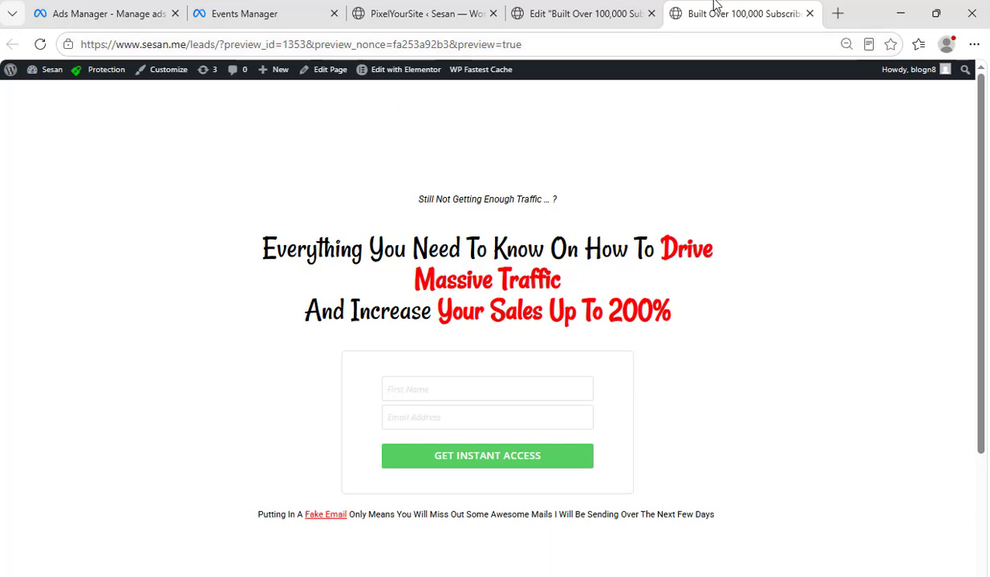
{"action": "left_click", "coordinate": [809, 13]}
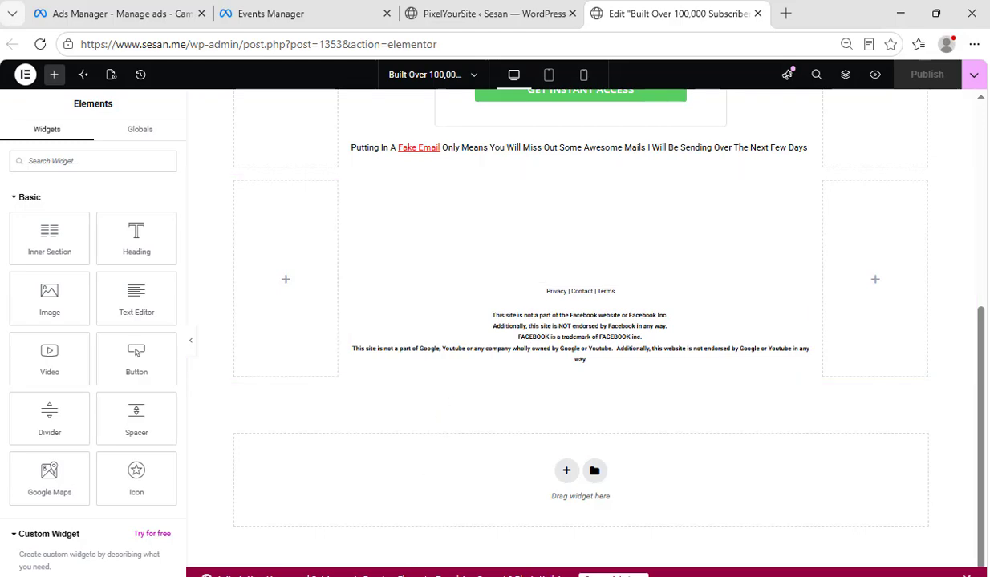
Switch to Notepad and review the Purchase event script, including its thank-you page condition and purchase value
{"action": "key", "text": "alt+Tab"}
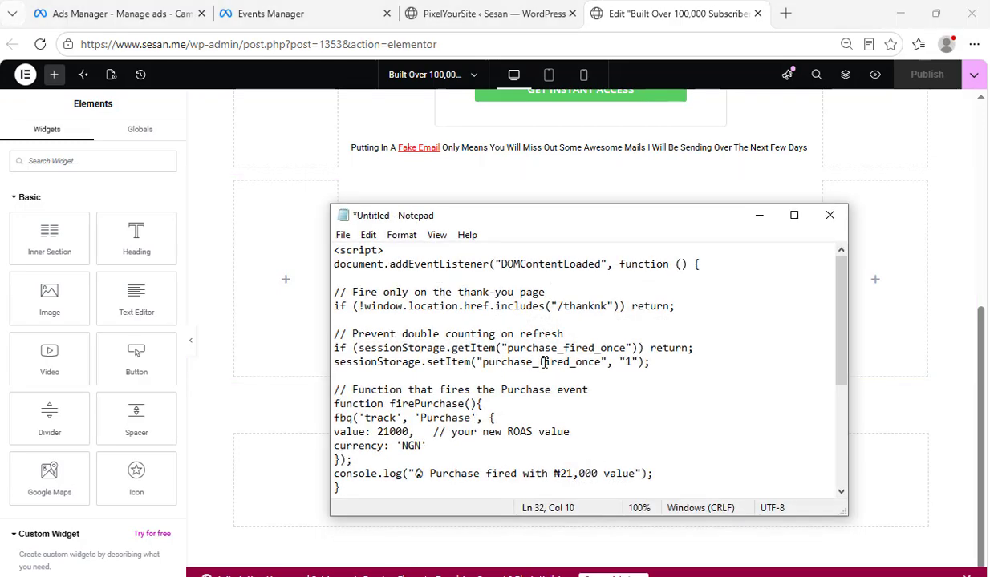
{"action": "left_click", "coordinate": [608, 324]}
{"action": "scroll", "coordinate": [609, 345], "scroll_direction": "down", "scroll_amount": 5}
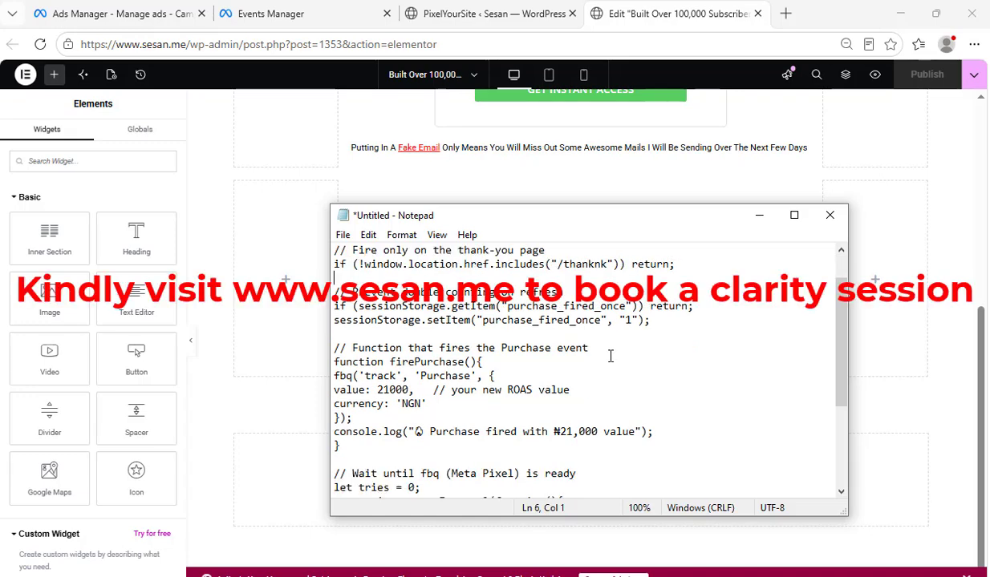
{"action": "scroll", "coordinate": [609, 357], "scroll_direction": "up", "scroll_amount": 5}
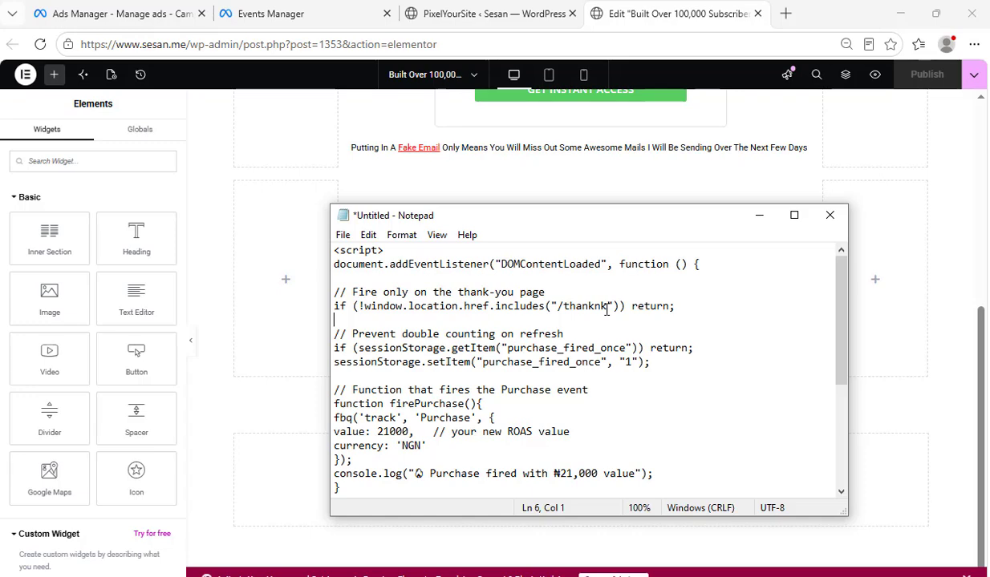
{"action": "left_click", "coordinate": [876, 76]}
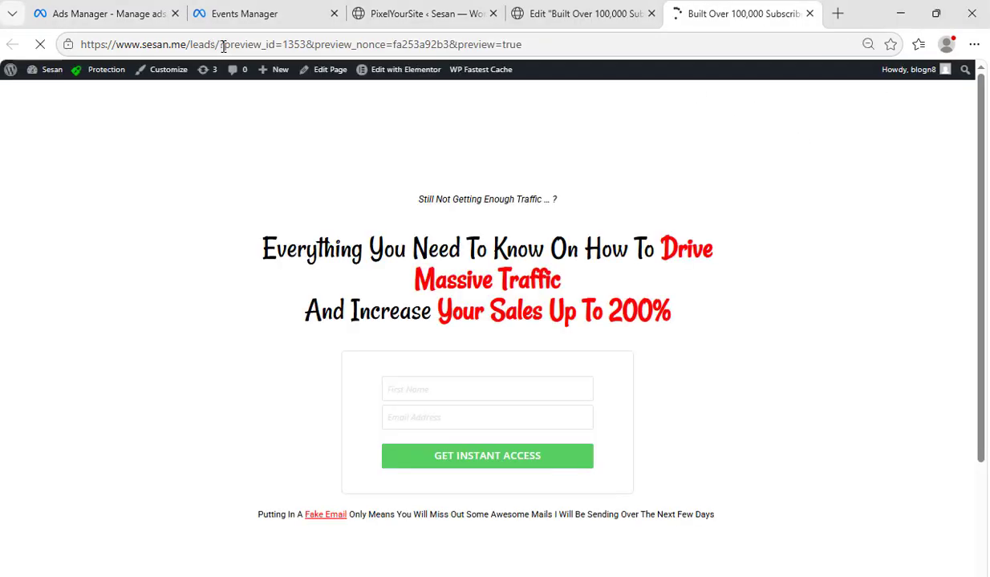
{"action": "left_click_drag", "start_coordinate": [223, 46], "coordinate": [550, 50]}
{"action": "key", "text": "BackSpace"}
{"action": "key", "text": "Return"}
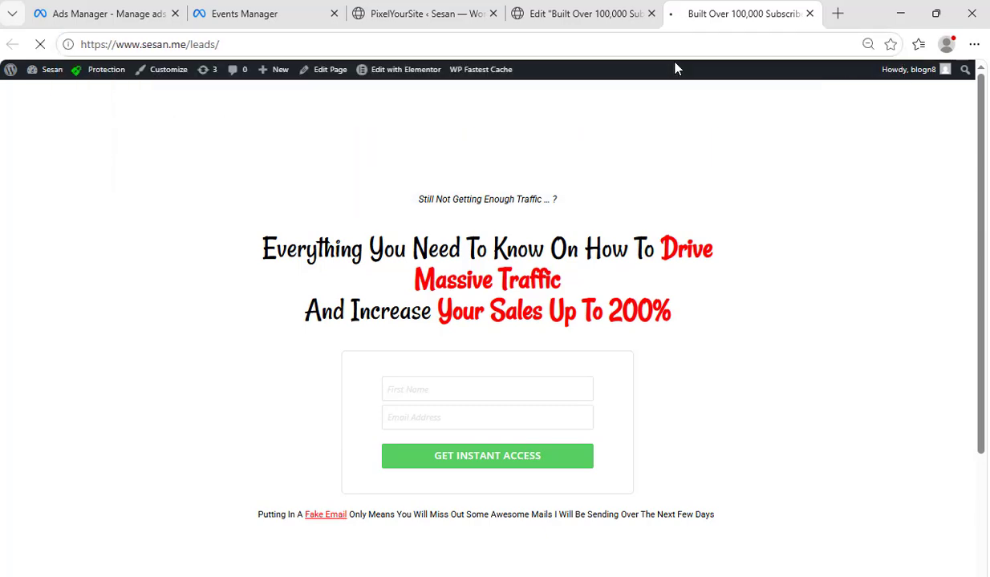
{"action": "left_click", "coordinate": [652, 47]}
{"action": "key", "text": "ctrl+c"}
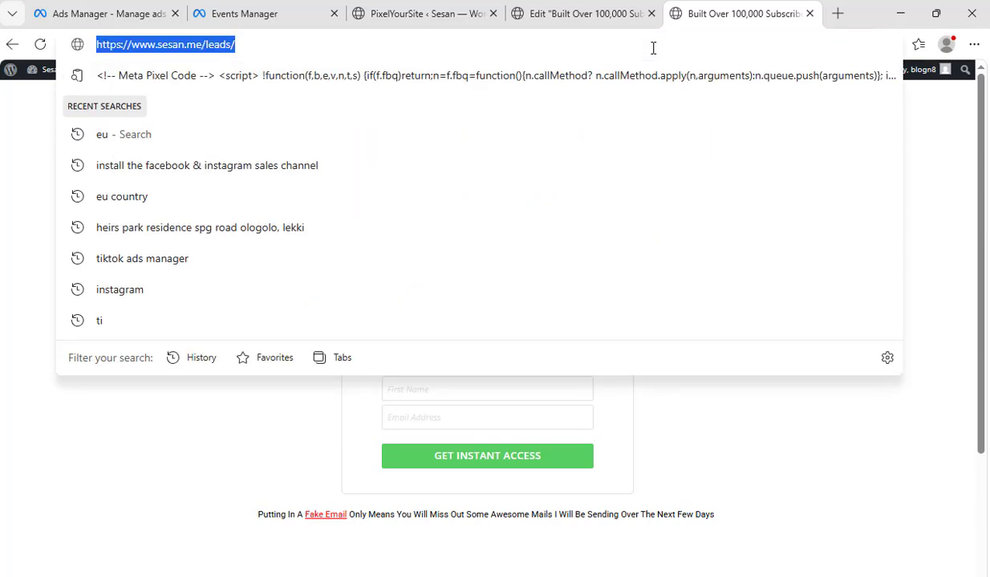
{"action": "left_click", "coordinate": [303, 429]}
{"action": "key", "text": "alt+Tab"}
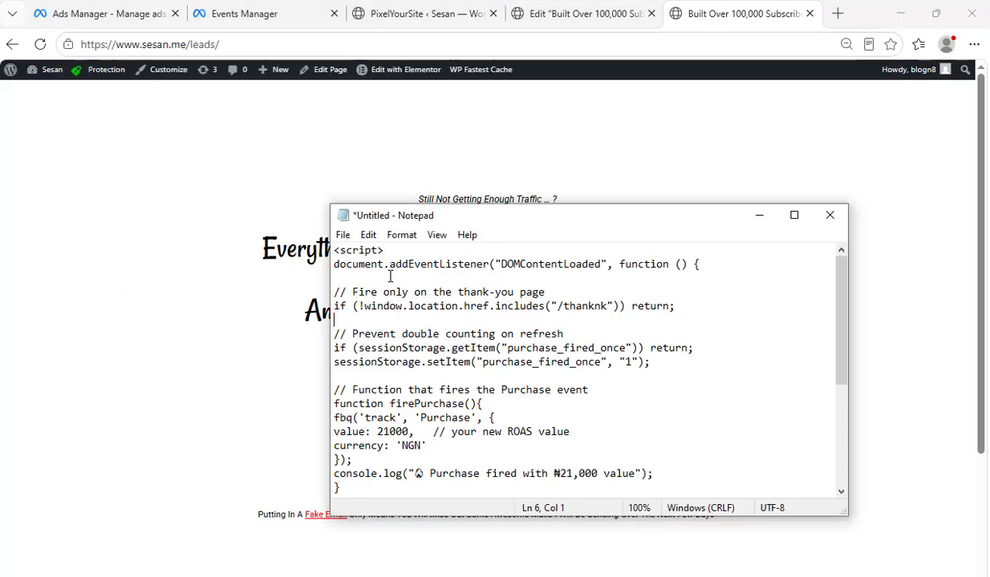
{"action": "left_click", "coordinate": [343, 235]}
{"action": "left_click", "coordinate": [351, 251]}
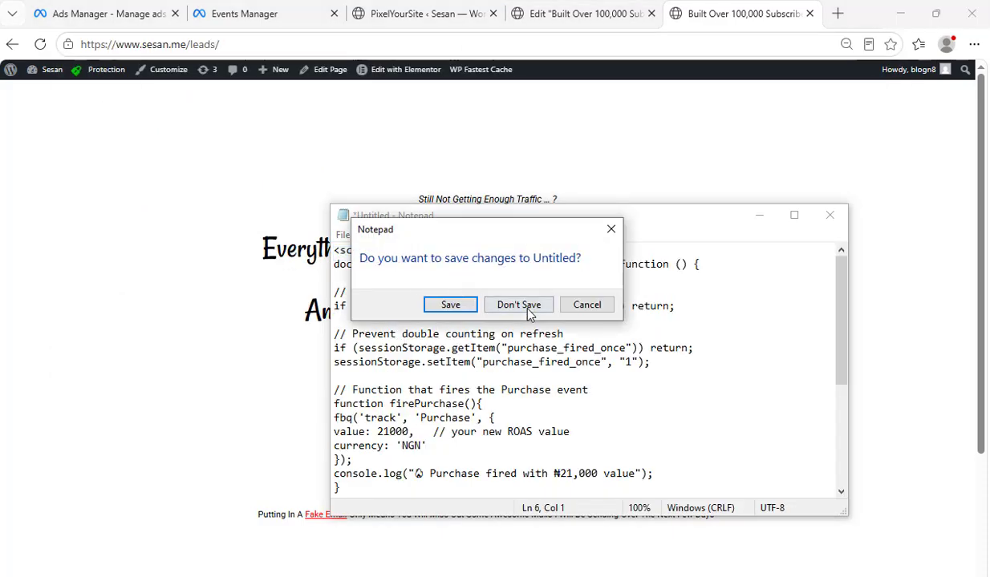
{"action": "left_click", "coordinate": [600, 305]}
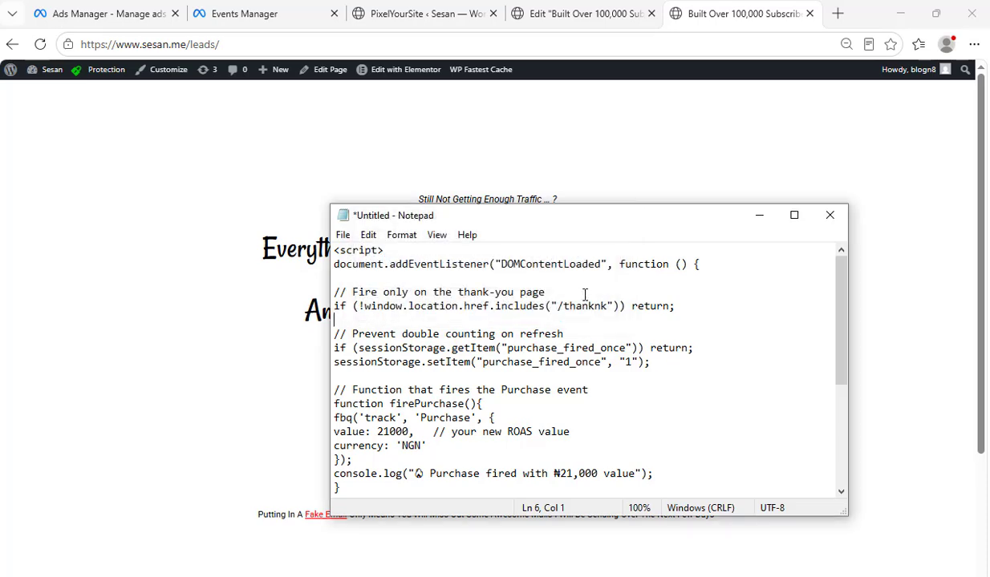
{"action": "key", "text": "super"}
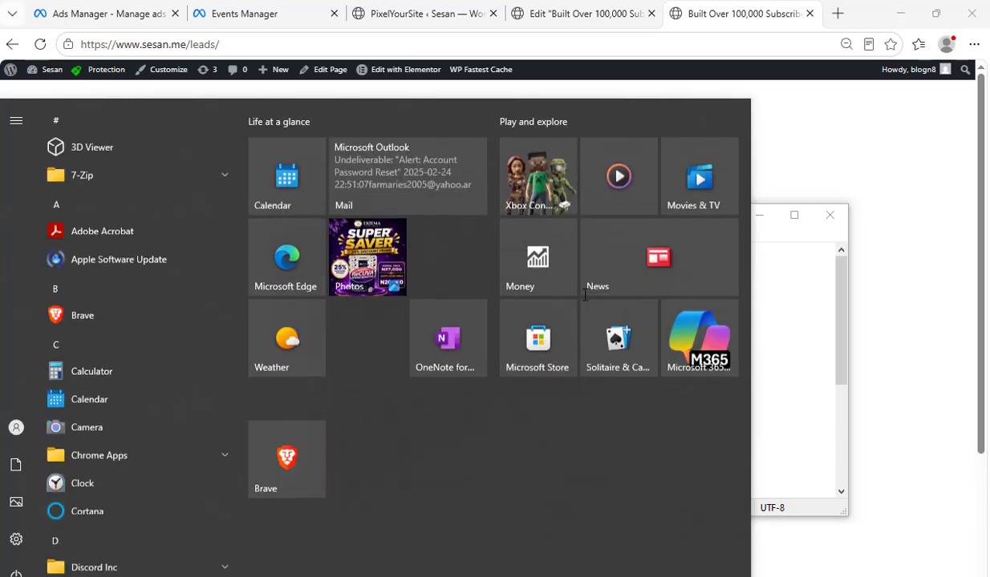
{"action": "type", "text": "note"}
{"action": "key", "text": "Return"}
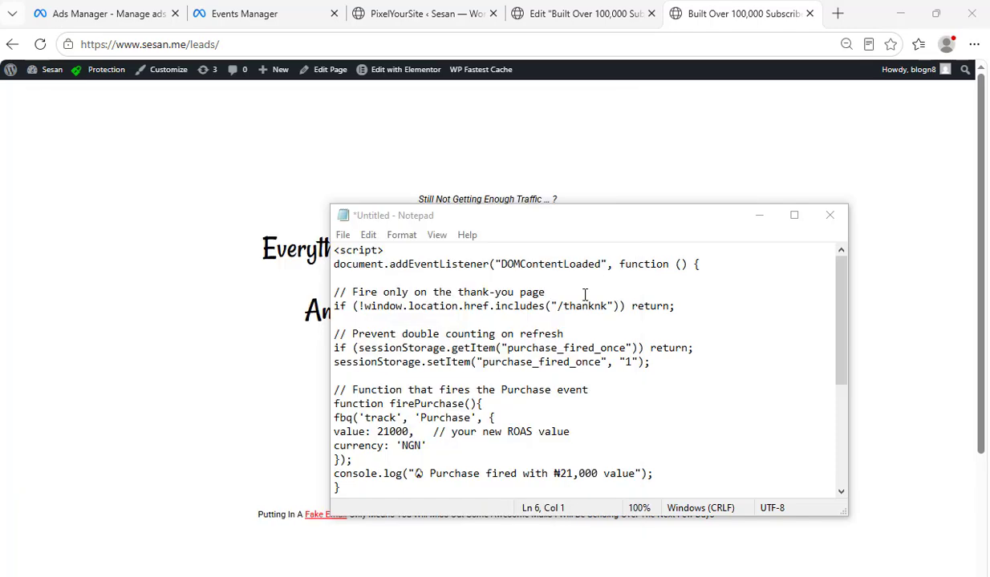
{"action": "key", "text": "ctrl+v"}
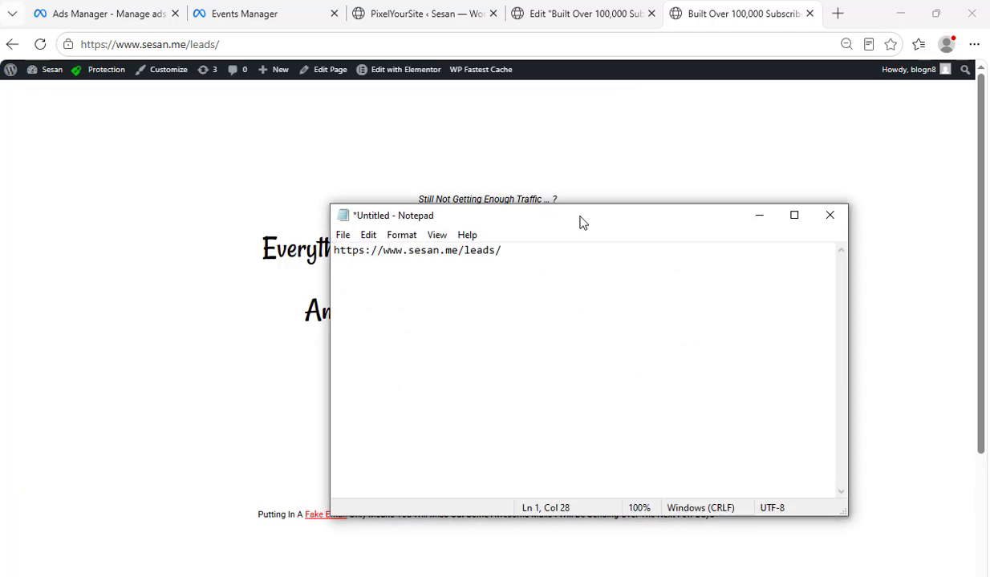
Replace "thanknk" in the Purchase script's URL condition with the slug "leads" copied from the landing page address in the other Notepad window
{"action": "left_click_drag", "start_coordinate": [580, 220], "coordinate": [511, 417]}
{"action": "left_click", "coordinate": [555, 288]}
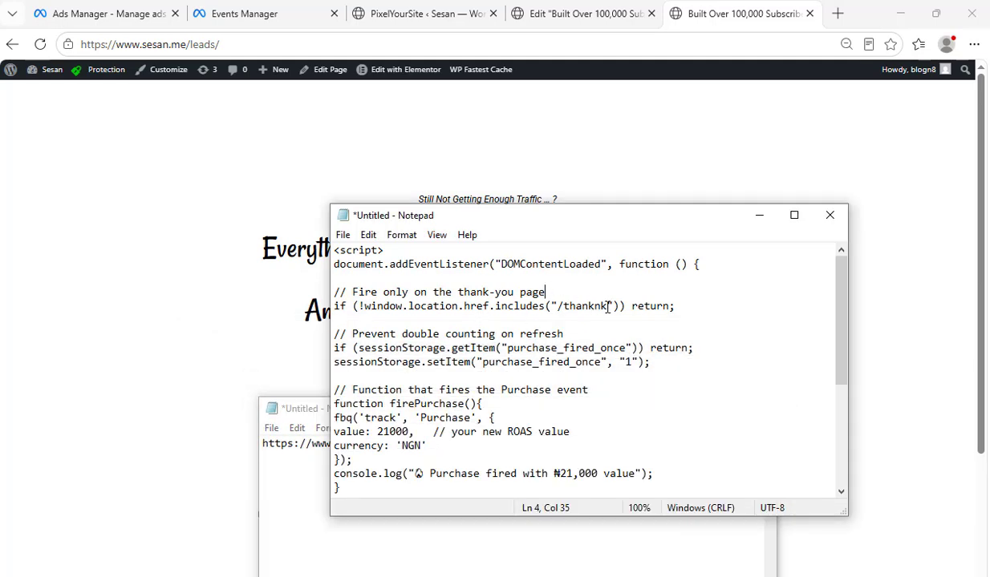
{"action": "left_click", "coordinate": [273, 474]}
{"action": "left_click_drag", "start_coordinate": [425, 447], "coordinate": [395, 447]}
{"action": "key", "text": "ctrl+c"}
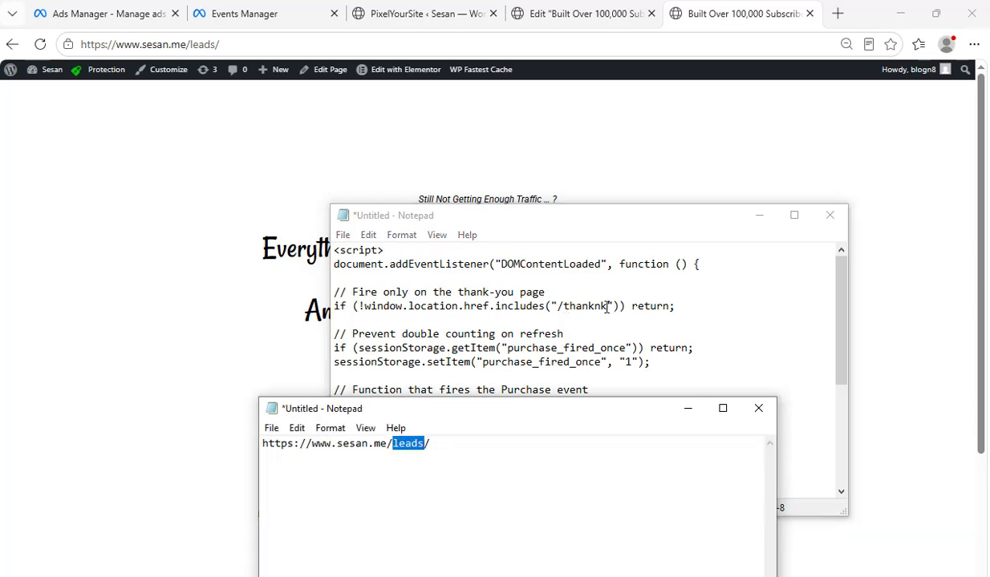
{"action": "left_click_drag", "start_coordinate": [607, 307], "coordinate": [564, 307]}
{"action": "key", "text": "ctrl+v"}
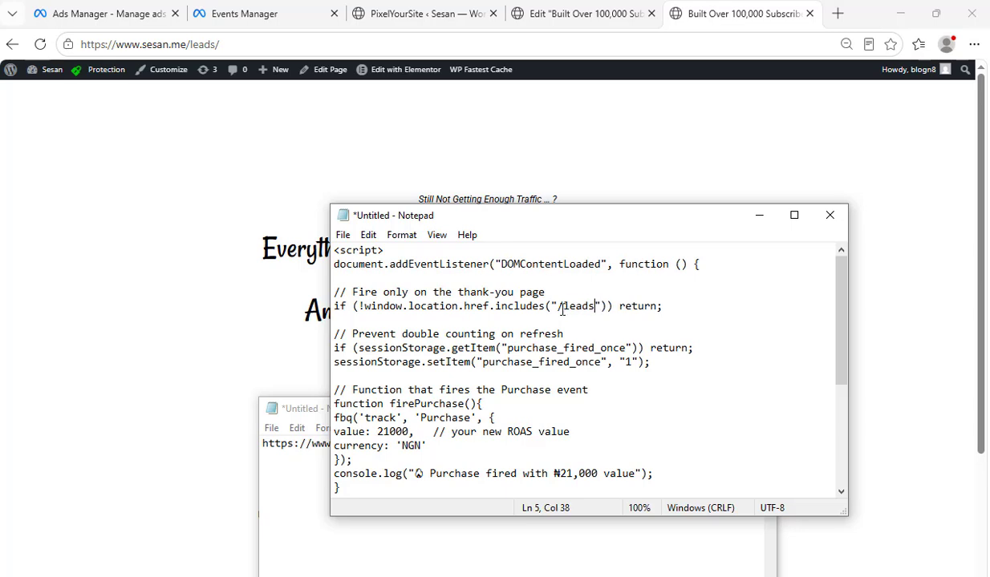
Review the rest of the Purchase event script in Notepad and copy the whole script
{"action": "scroll", "coordinate": [581, 347], "scroll_direction": "down", "scroll_amount": 1}
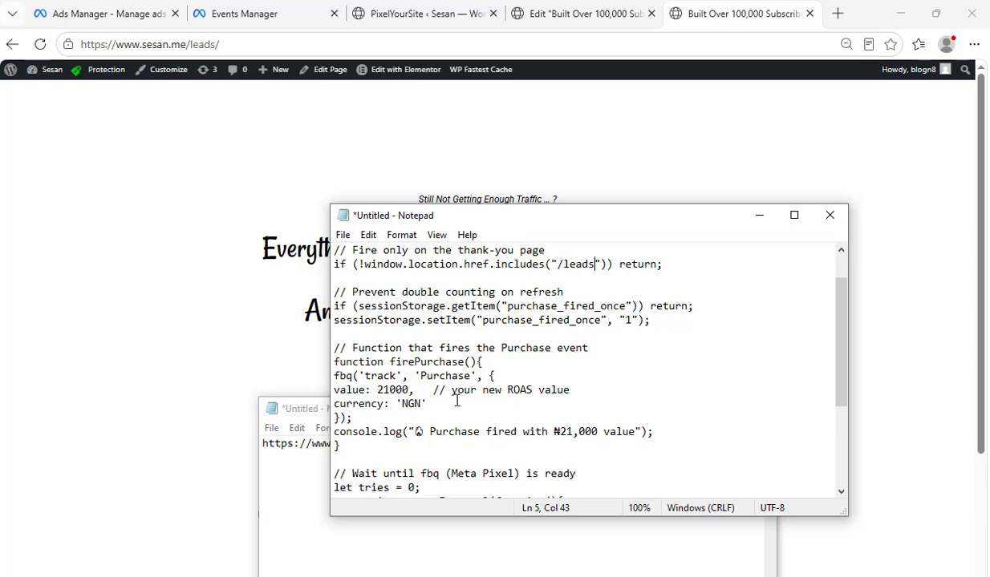
{"action": "scroll", "coordinate": [456, 401], "scroll_direction": "down", "scroll_amount": 4}
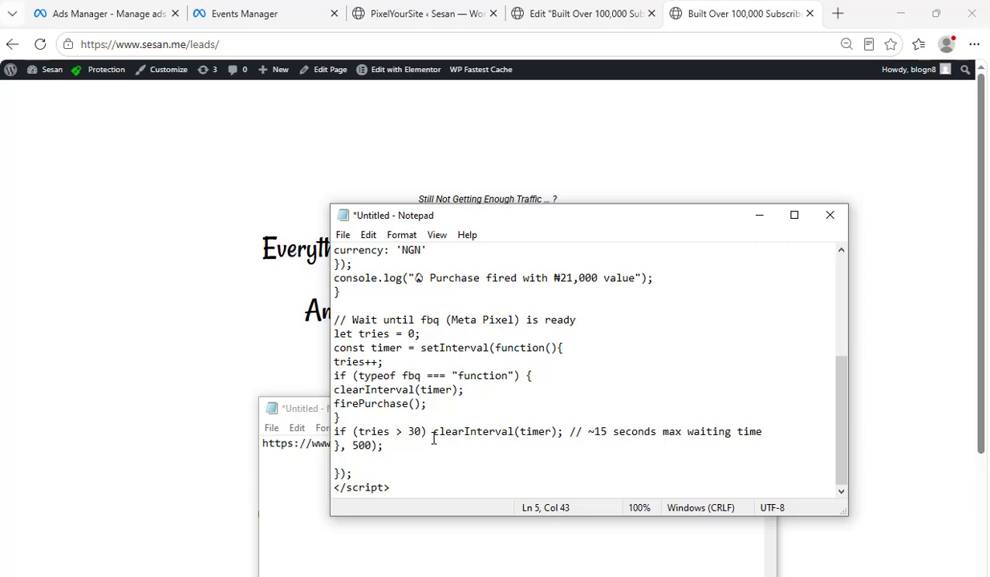
{"action": "scroll", "coordinate": [433, 439], "scroll_direction": "up", "scroll_amount": 5}
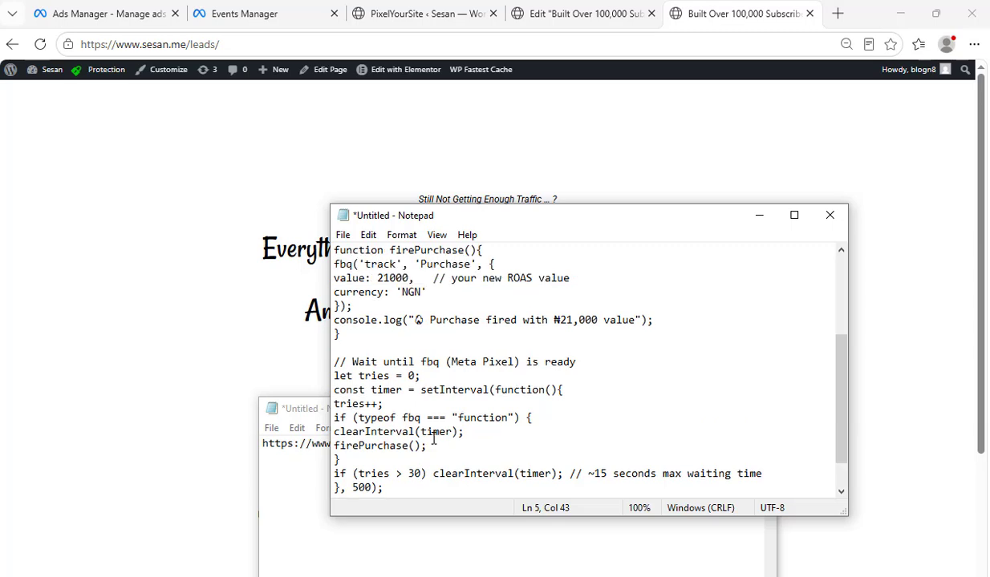
{"action": "left_click", "coordinate": [473, 418]}
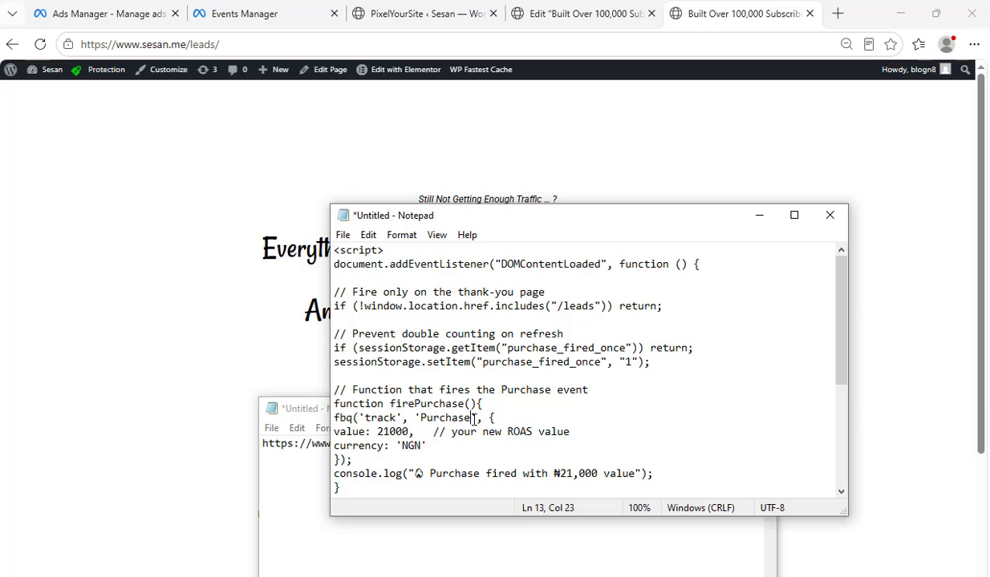
{"action": "key", "text": "ctrl+a"}
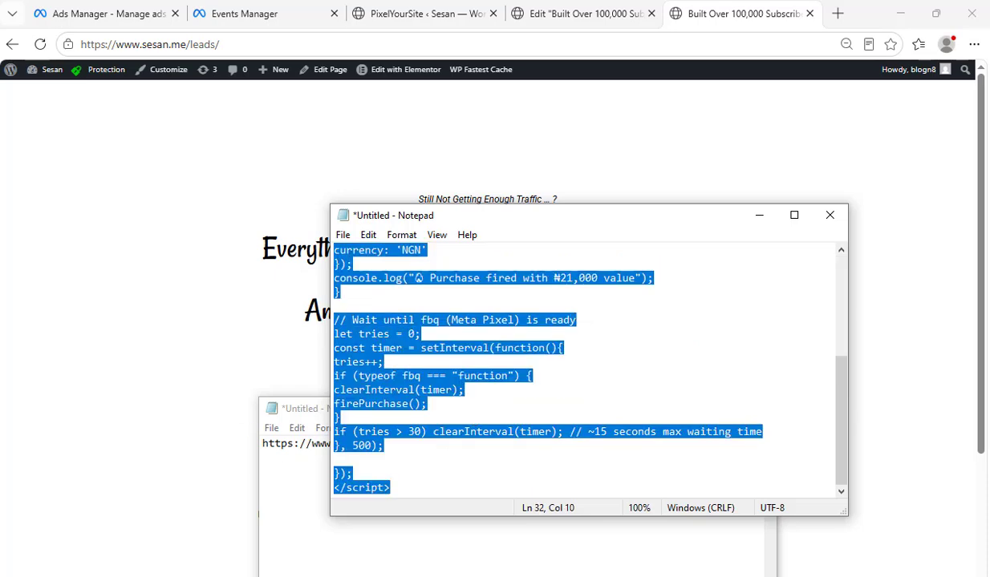
Switch to the landing page in Elementor and add a three-column section with a wide middle column at the end of the page
{"action": "left_click", "coordinate": [546, 14]}
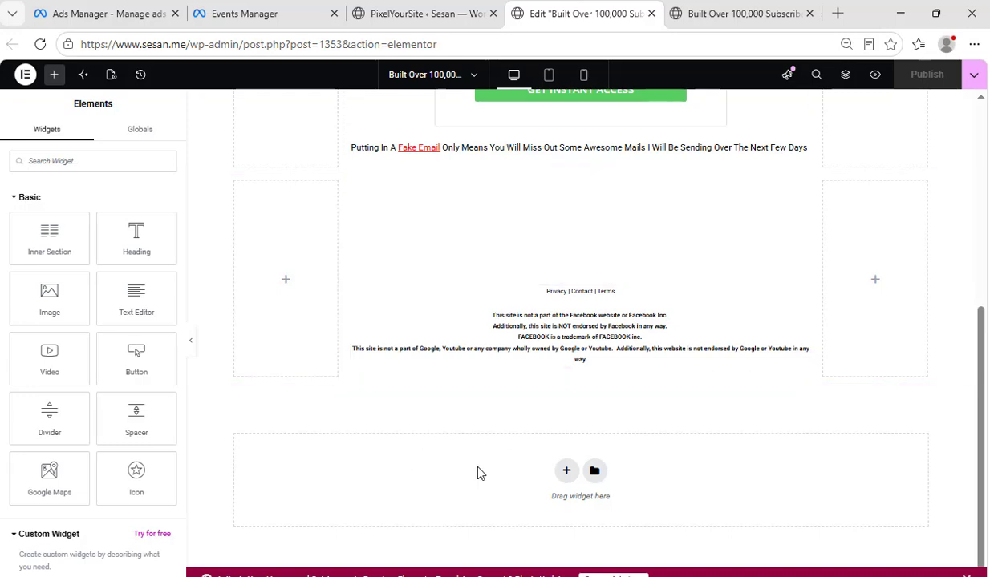
{"action": "left_click", "coordinate": [566, 471]}
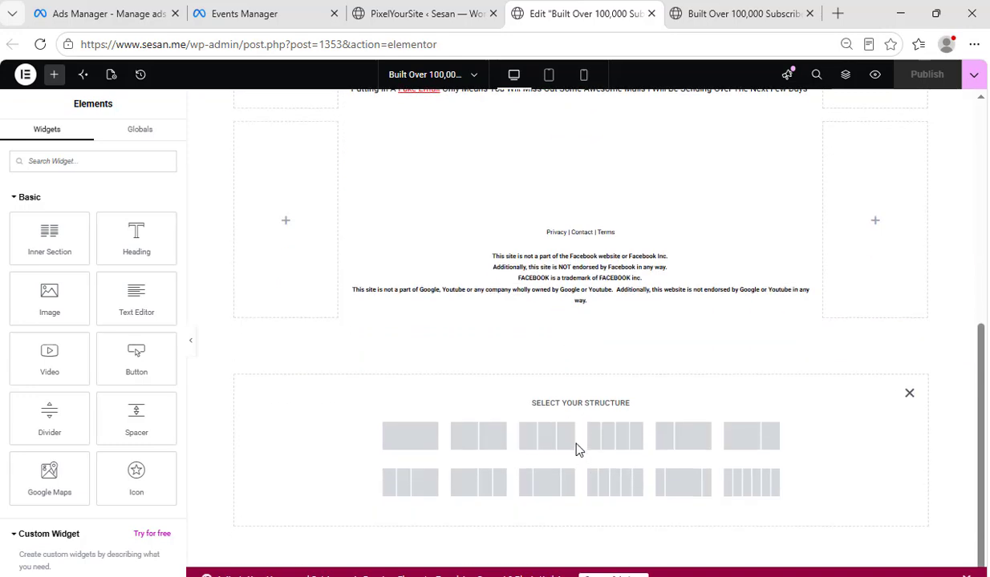
{"action": "left_click", "coordinate": [680, 487]}
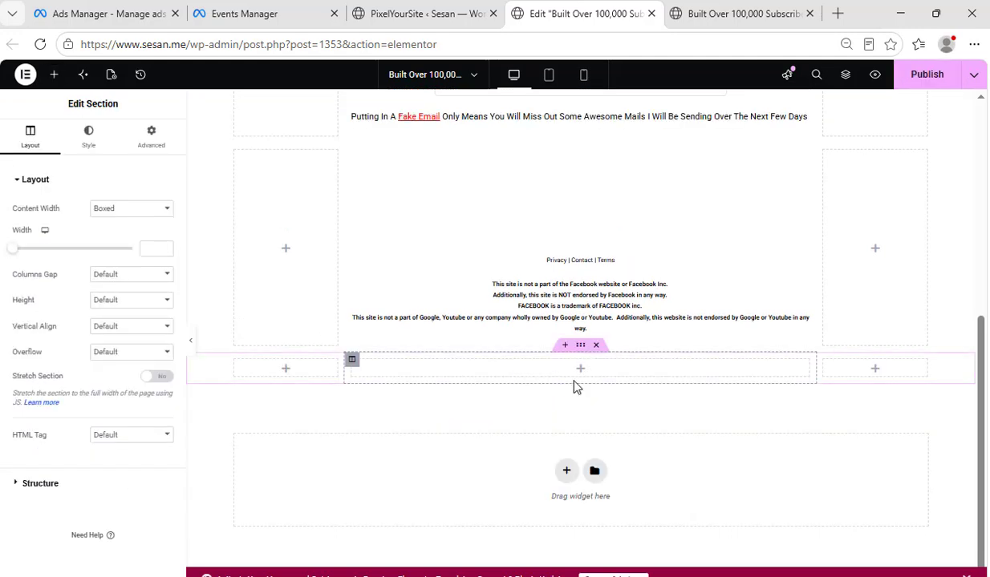
Add an HTML widget to the new section's middle column and paste the Purchase event script as its code
{"action": "left_click", "coordinate": [54, 75]}
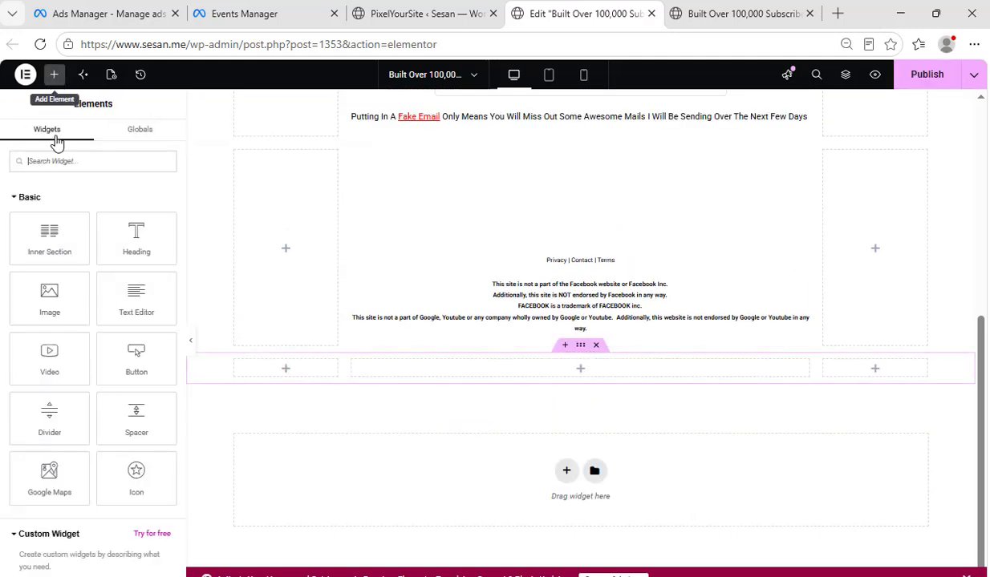
{"action": "type", "text": "html"}
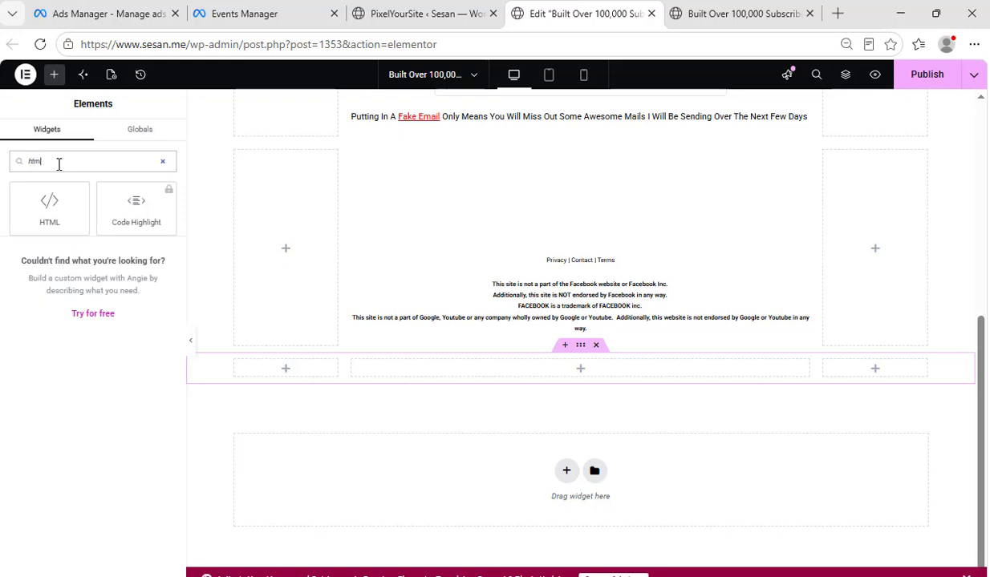
{"action": "left_click_drag", "start_coordinate": [49, 207], "coordinate": [571, 359]}
{"action": "left_click", "coordinate": [109, 222]}
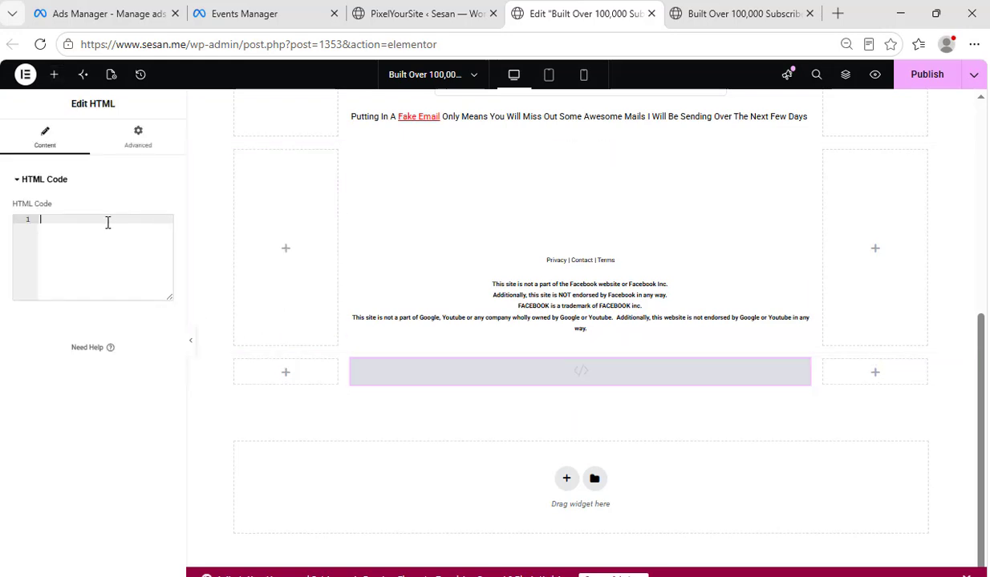
{"action": "key", "text": "ctrl+v"}
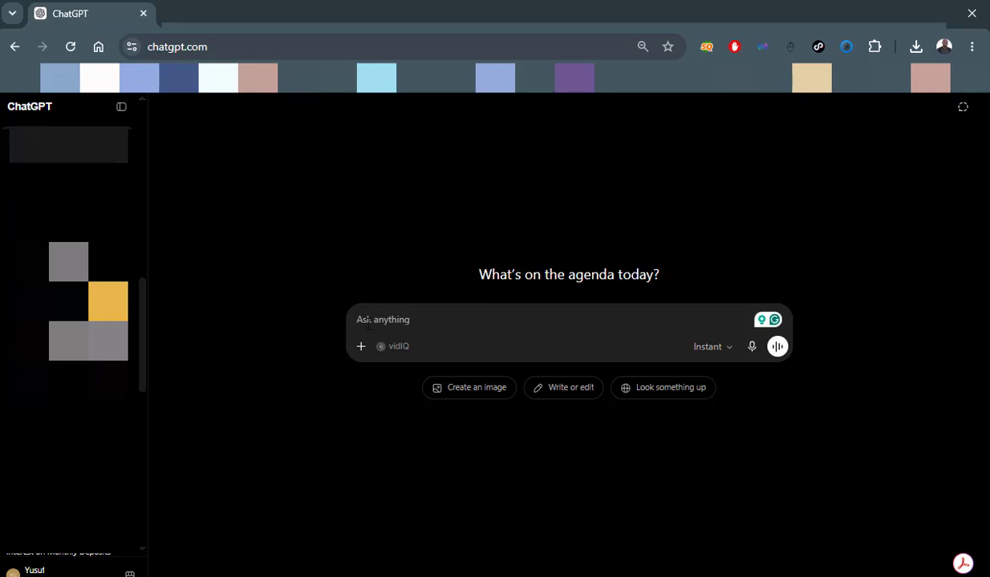
Switch to ChatGPT and submit the copied Purchase event script as a prompt
{"action": "key", "text": "ctrl+v"}
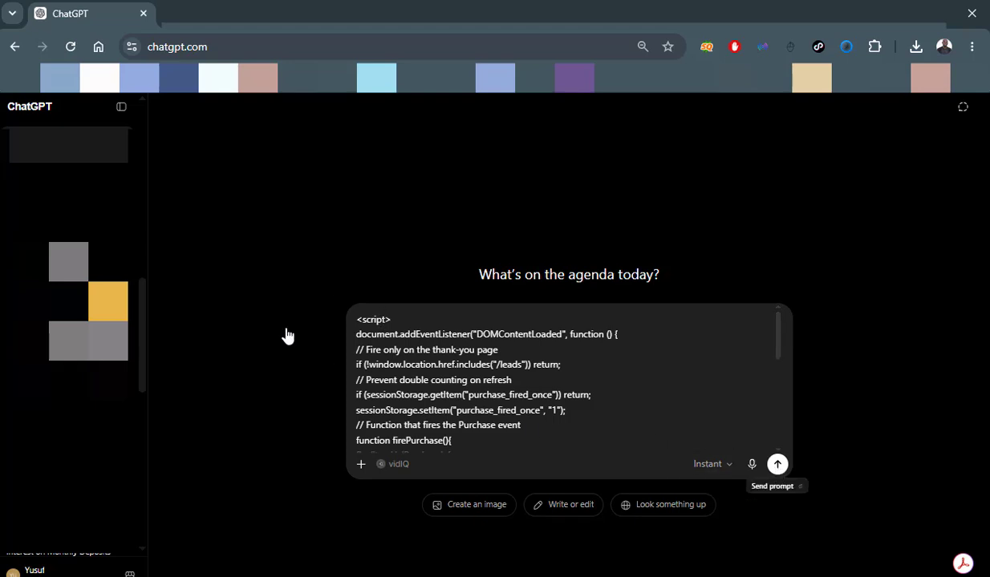
{"action": "key", "text": "Return"}
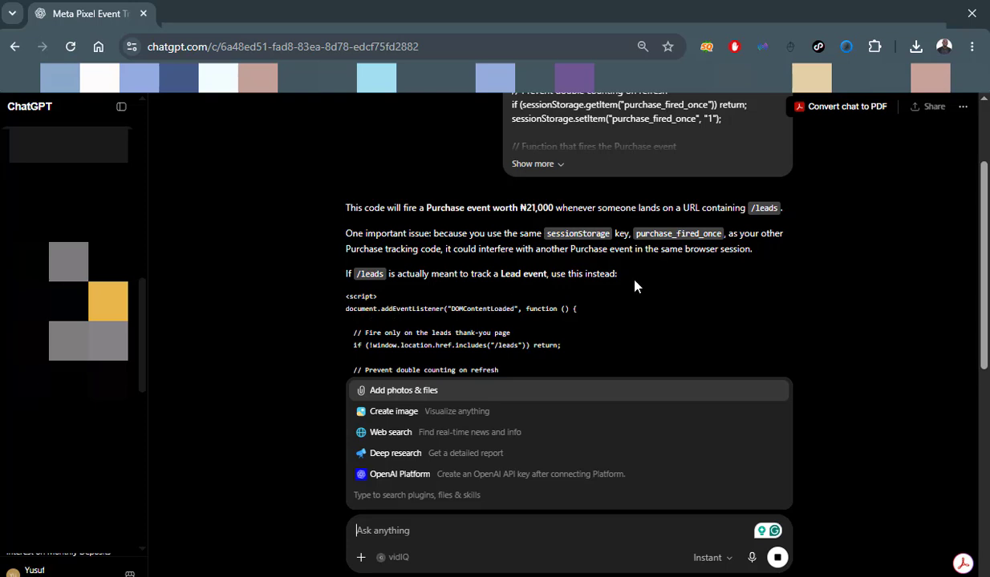
{"action": "left_click", "coordinate": [288, 487]}
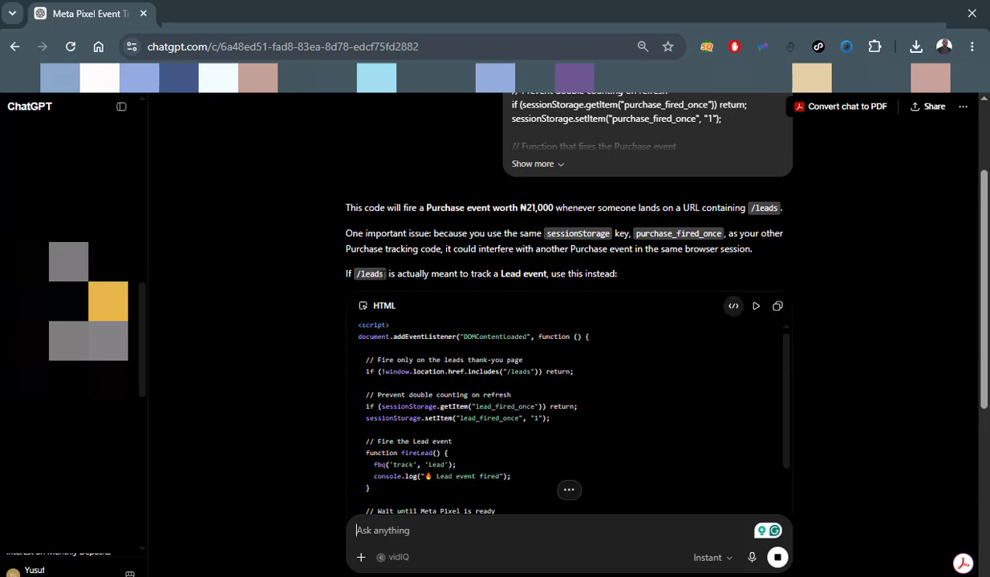
Send ChatGPT the follow-up "i wan to optimize for leads now.." and review the Lead event script in its reply
{"action": "left_click", "coordinate": [389, 540]}
{"action": "type", "text": "i wan t"}
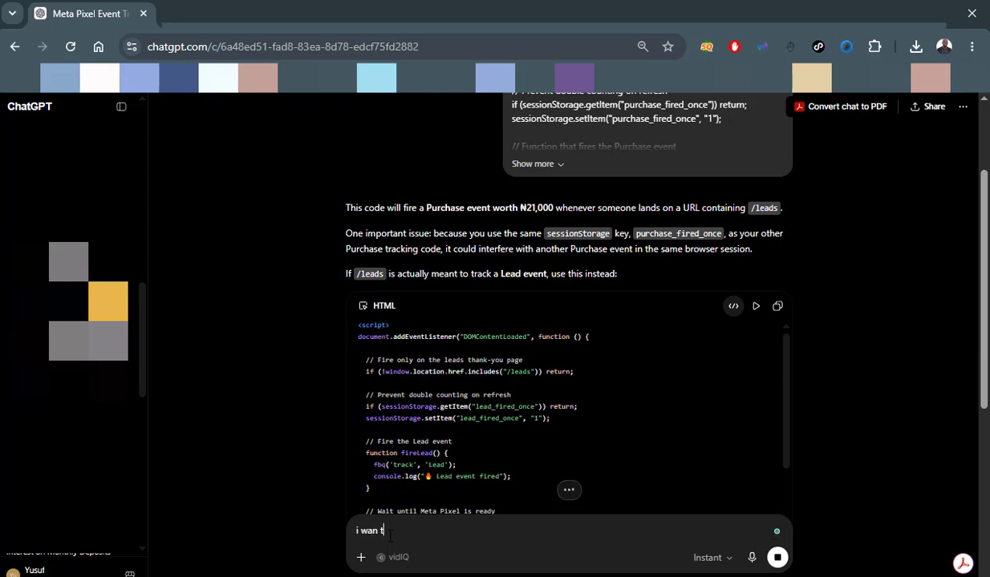
{"action": "type", "text": "o optimize for pu"}
{"action": "key", "text": "BackSpace"}
{"action": "key", "text": "BackSpace"}
{"action": "type", "text": "leads "}
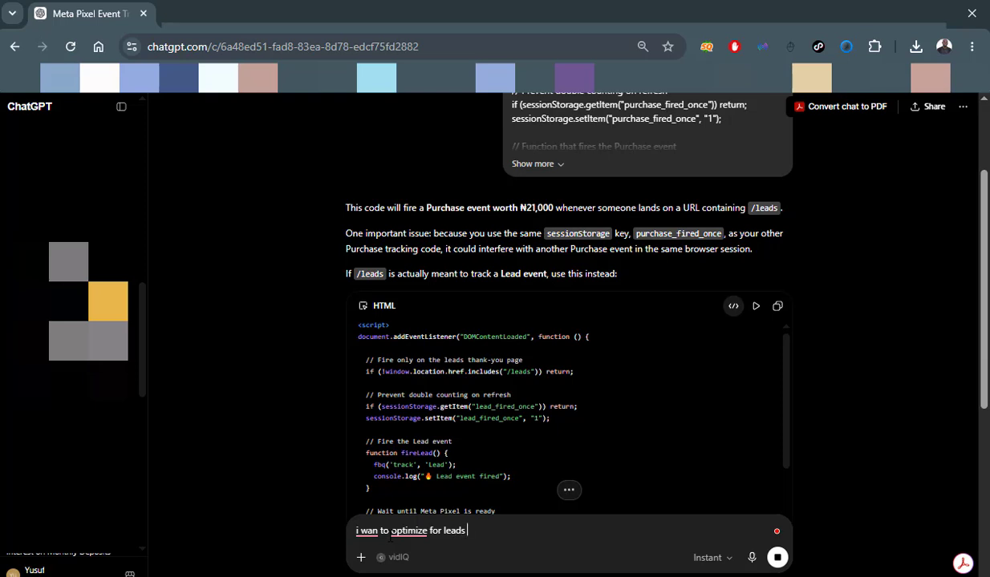
{"action": "type", "text": "now."}
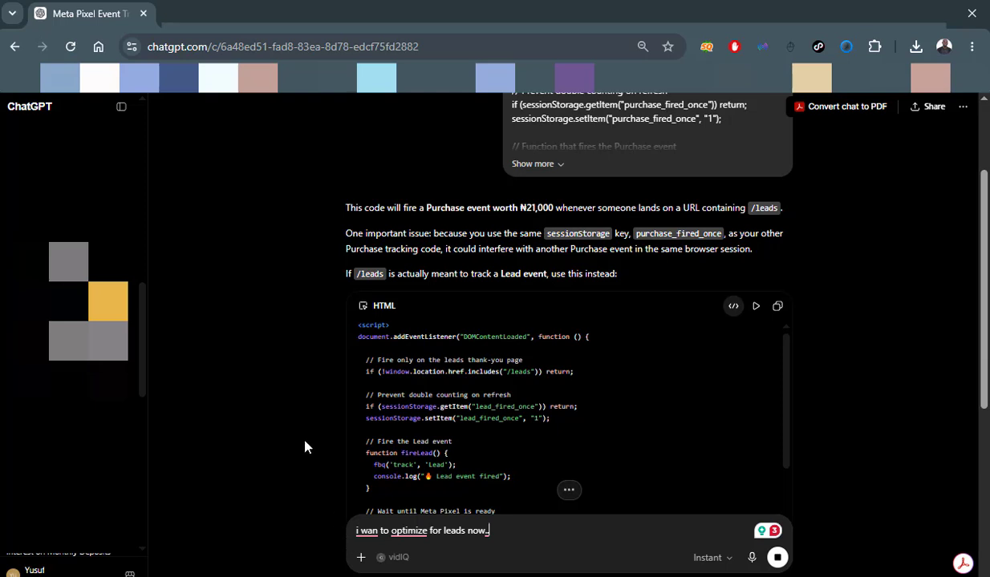
{"action": "scroll", "coordinate": [283, 465], "scroll_direction": "down", "scroll_amount": 4}
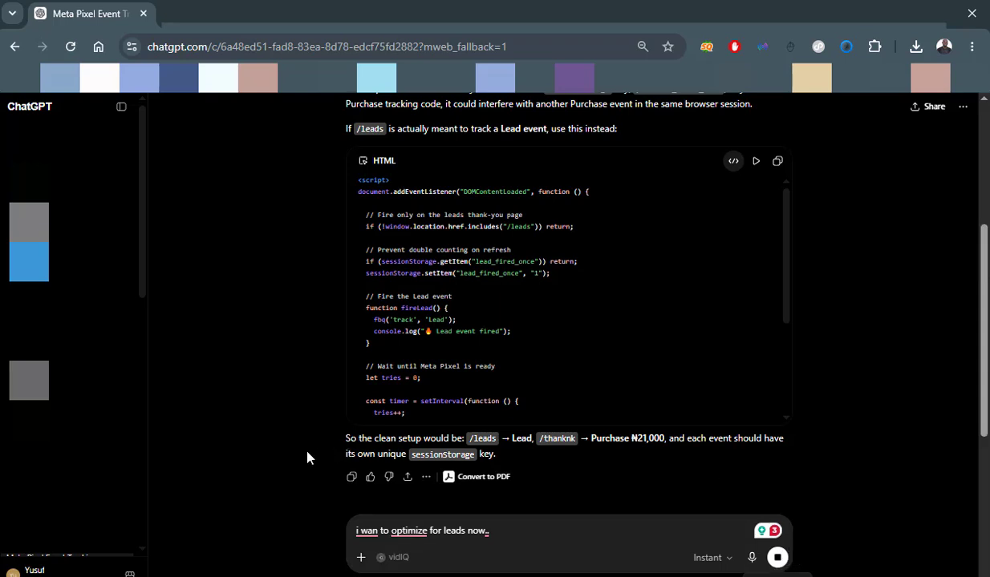
{"action": "key", "text": "Return"}
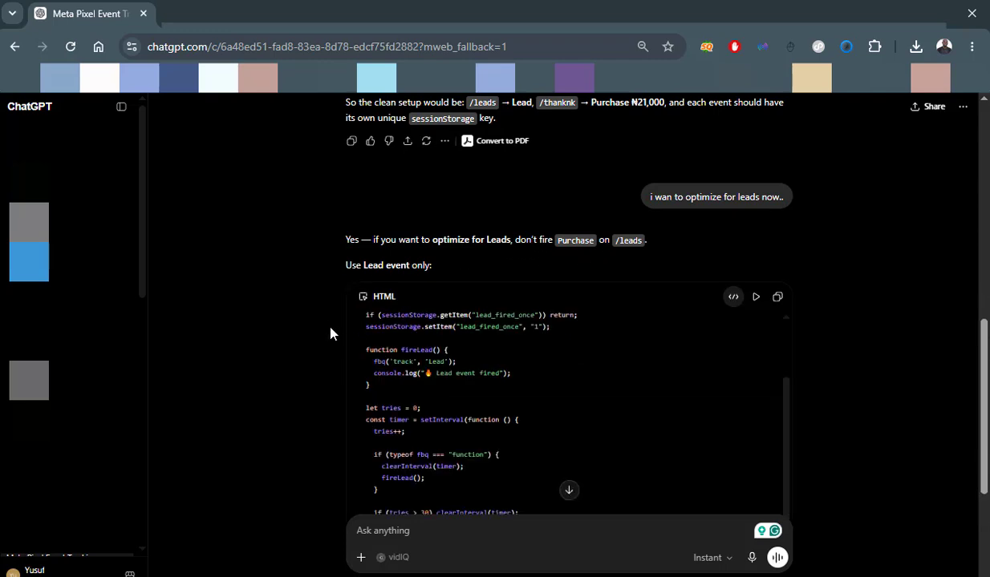
{"action": "scroll", "coordinate": [330, 328], "scroll_direction": "down", "scroll_amount": 3}
{"action": "scroll", "coordinate": [322, 322], "scroll_direction": "up", "scroll_amount": 1}
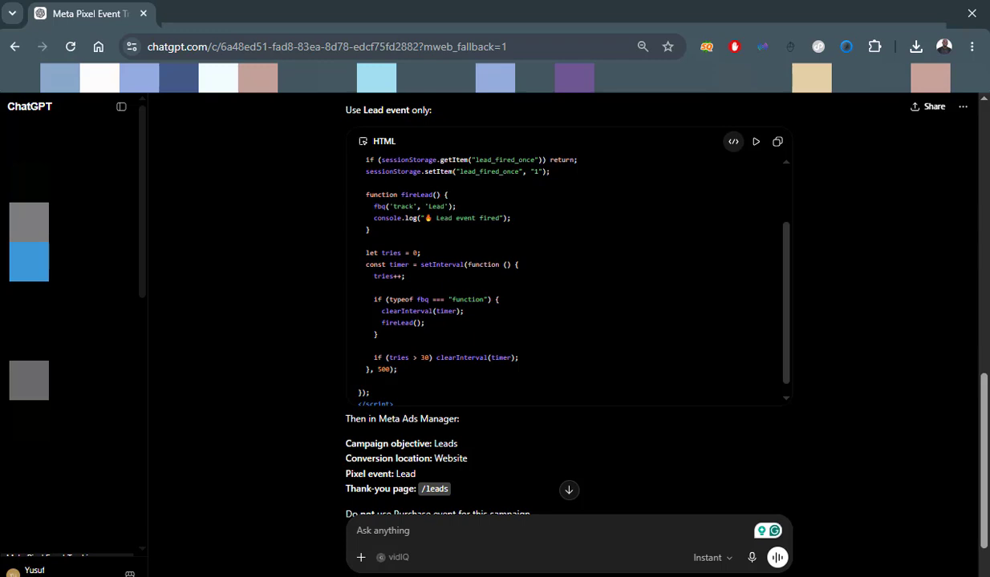
{"action": "scroll", "coordinate": [568, 276], "scroll_direction": "up", "scroll_amount": 1}
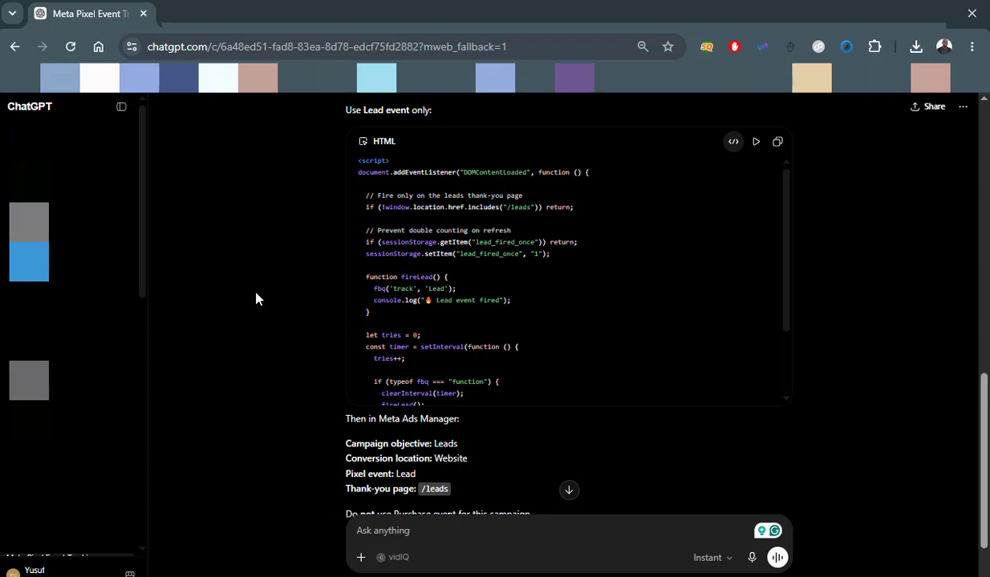
Look at the script in Notepad and the PixelYourSite Events page, and return to the landing page in Elementor
{"action": "mouse_move", "coordinate": [398, 546]}
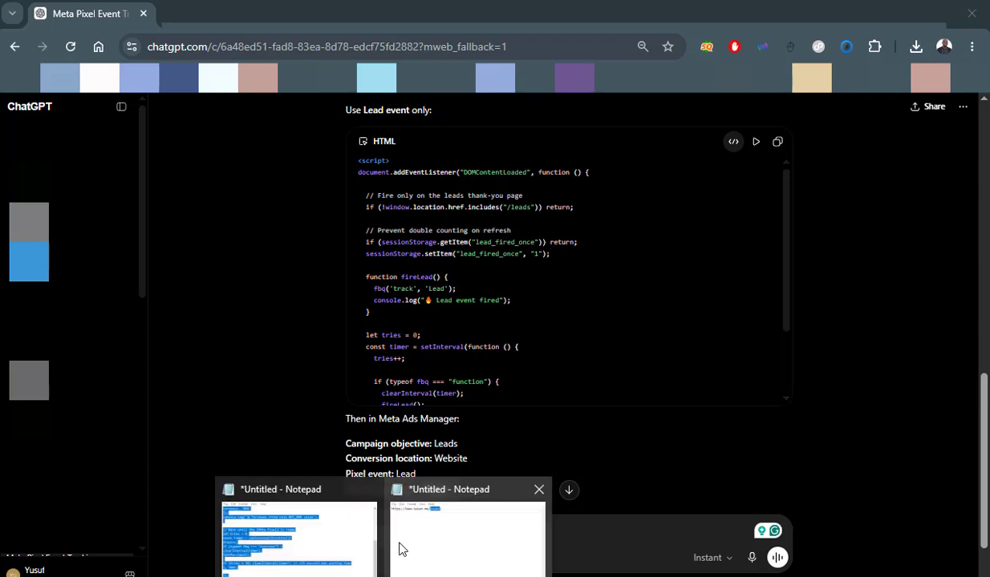
{"action": "left_click", "coordinate": [326, 549]}
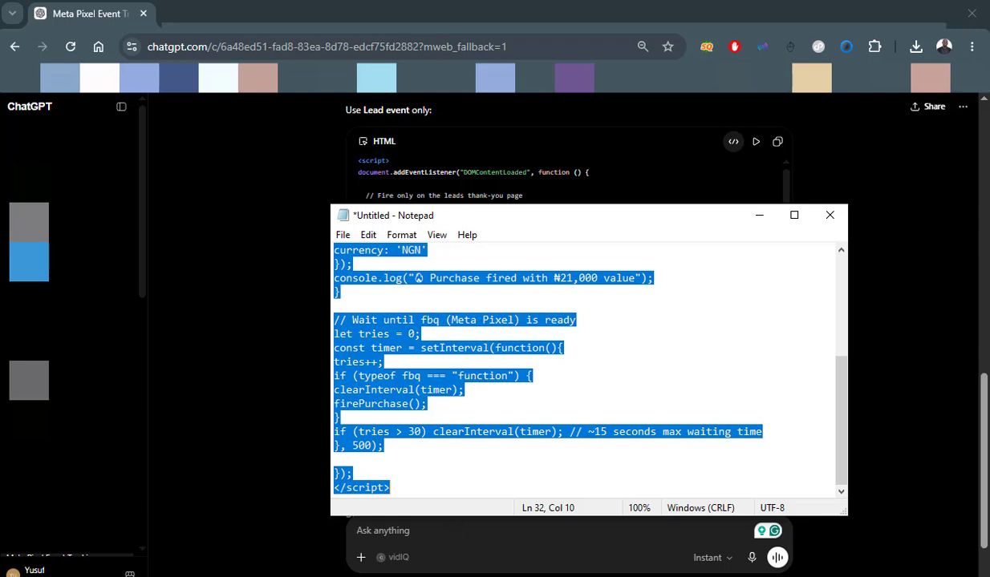
{"action": "mouse_move", "coordinate": [413, 574]}
{"action": "left_click", "coordinate": [413, 537]}
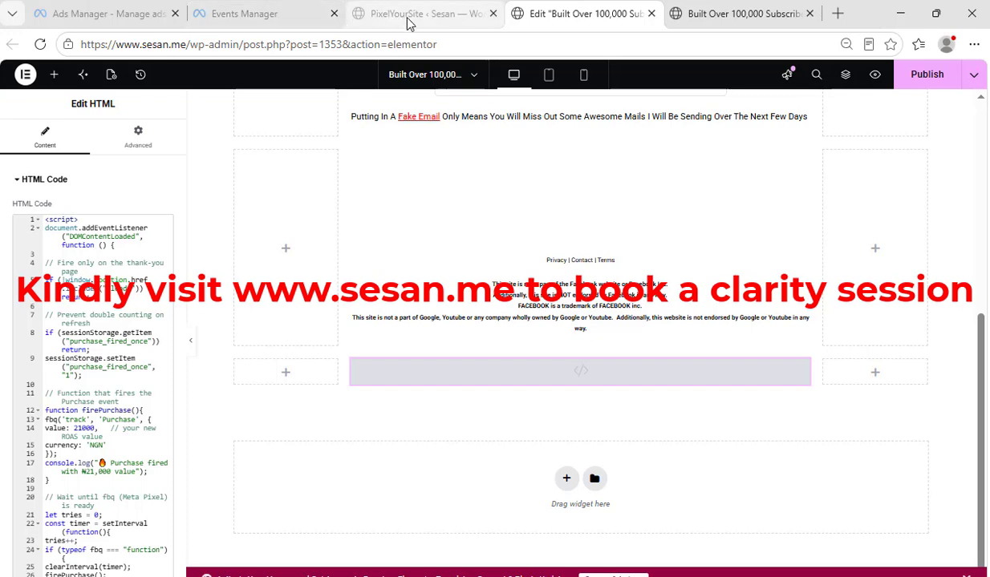
{"action": "left_click", "coordinate": [414, 16]}
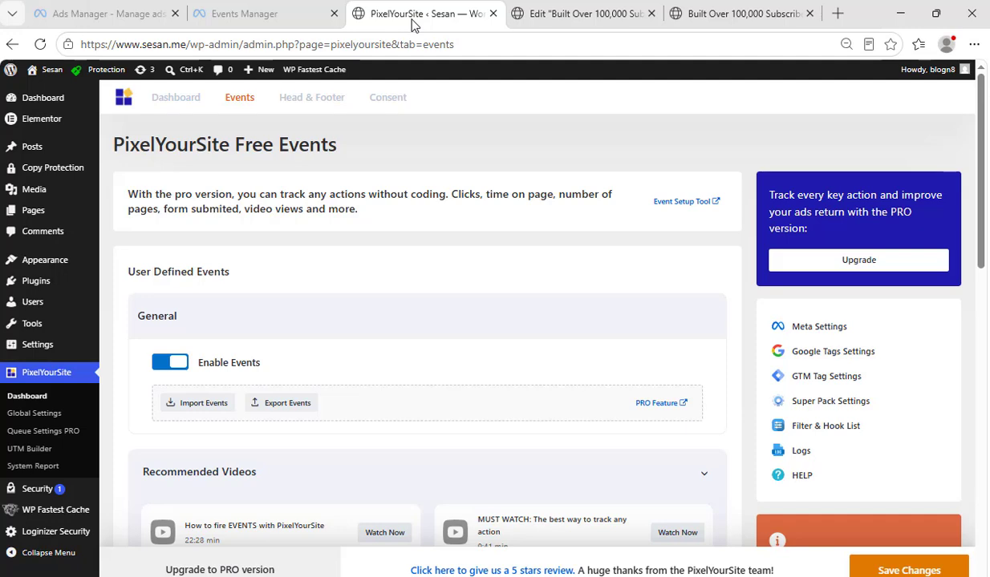
{"action": "left_click", "coordinate": [532, 24]}
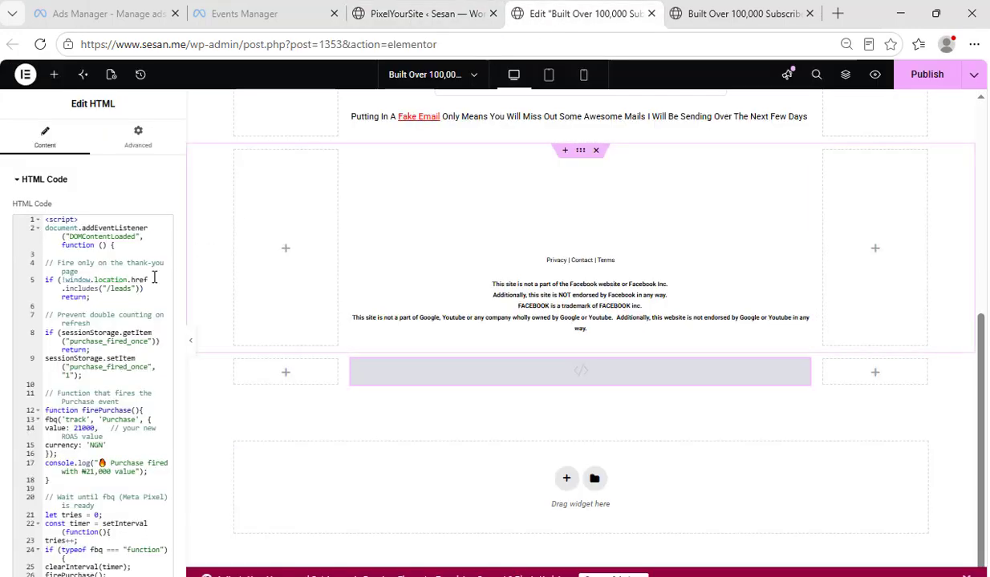